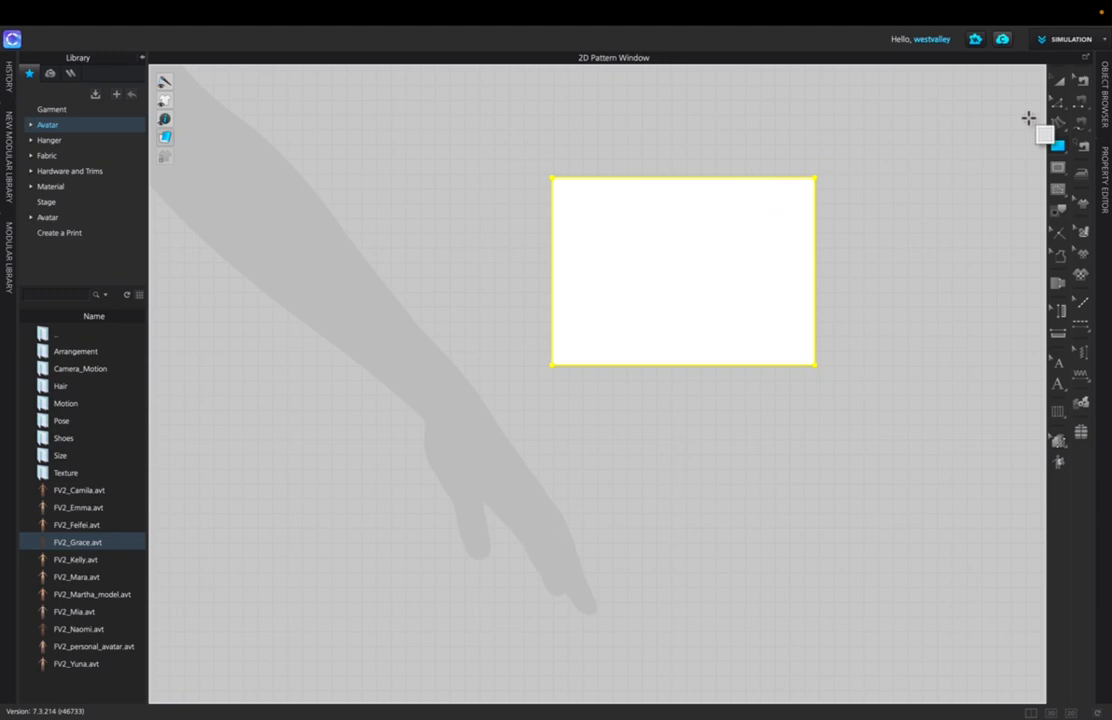
- Select the rectangle's upper edge and its right edge in turn with the Edit Pattern tool
{"action": "left_click", "coordinate": [1059, 107]}
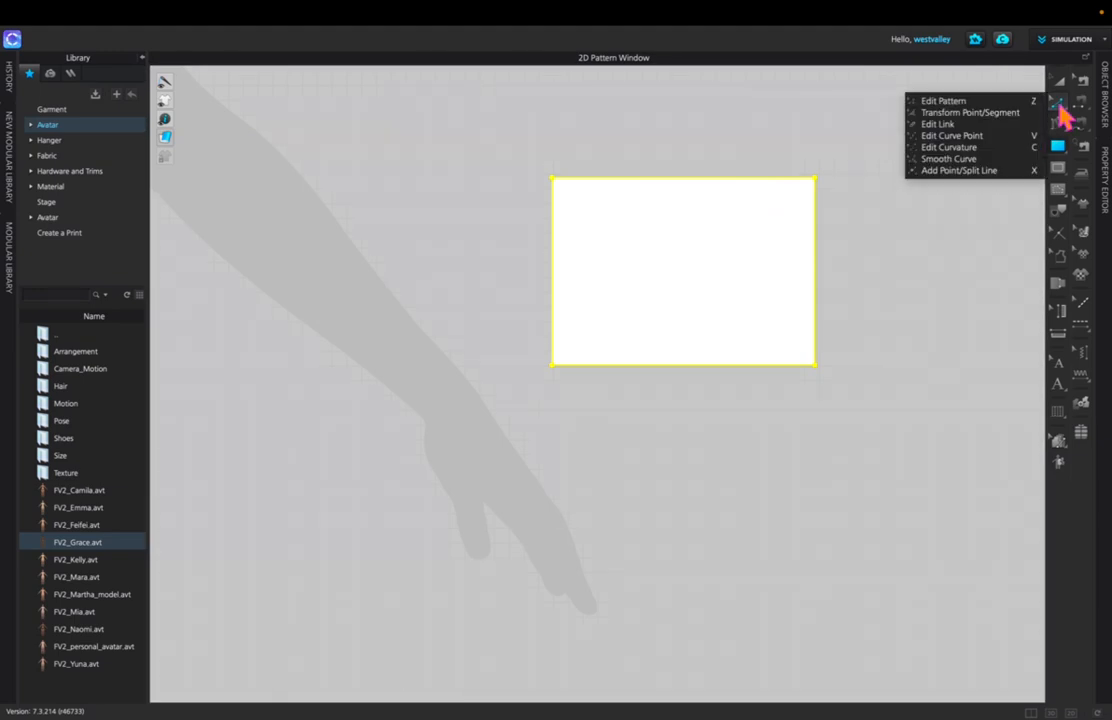
{"action": "left_click", "coordinate": [965, 100]}
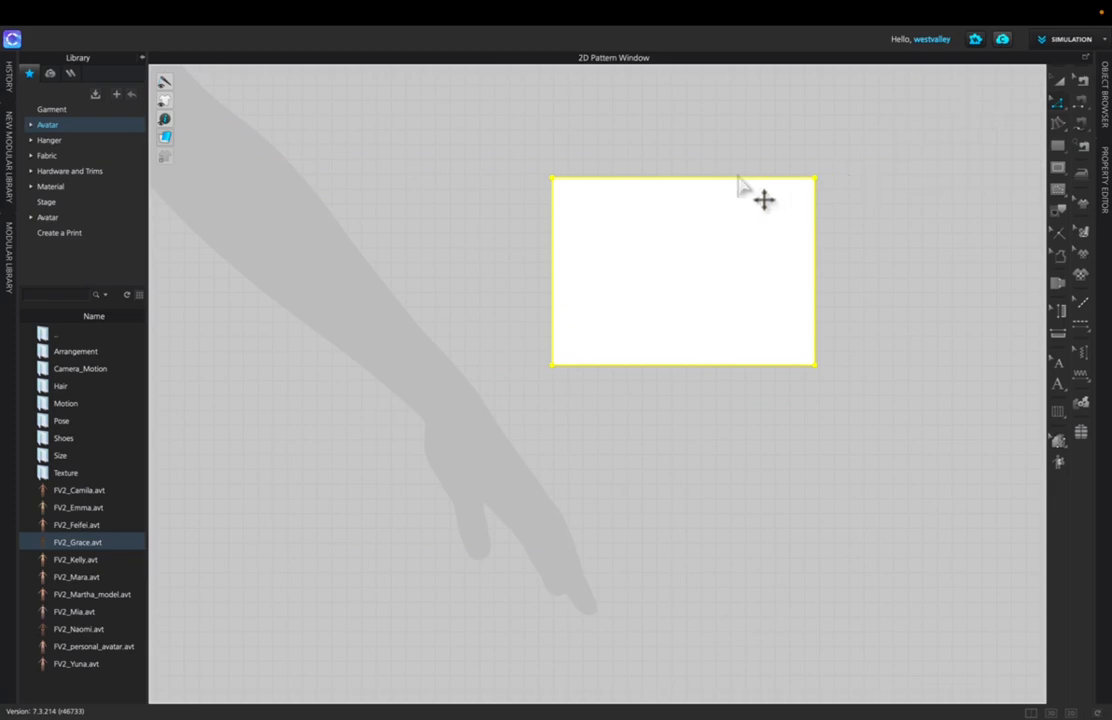
{"action": "left_click", "coordinate": [736, 178]}
{"action": "left_click", "coordinate": [816, 258]}
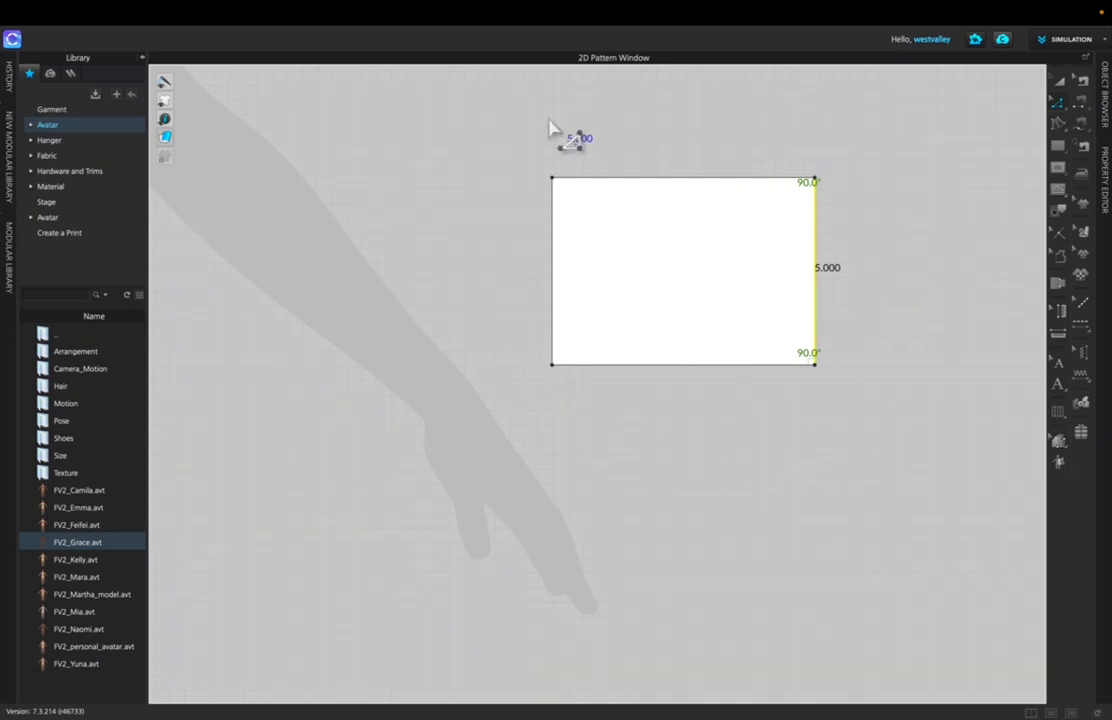
- Scale the rectangle from its upper right corner with Transform Pattern, setting the height to 4 in with proportions linked
{"action": "left_click", "coordinate": [1058, 85]}
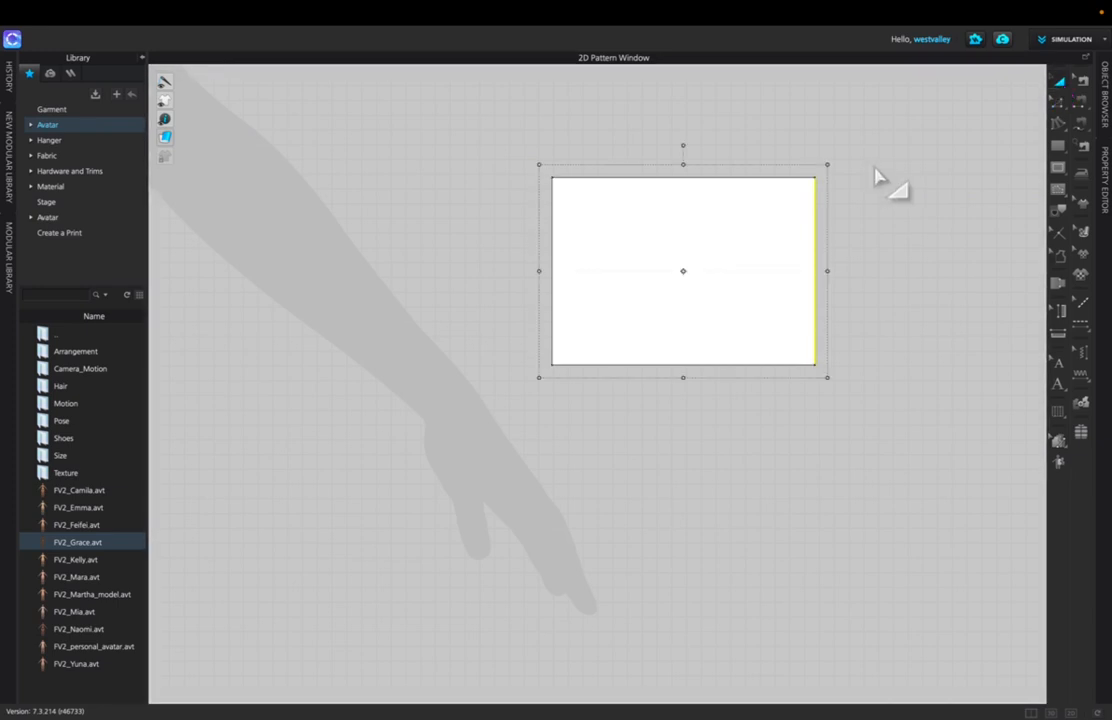
{"action": "left_click", "coordinate": [810, 190]}
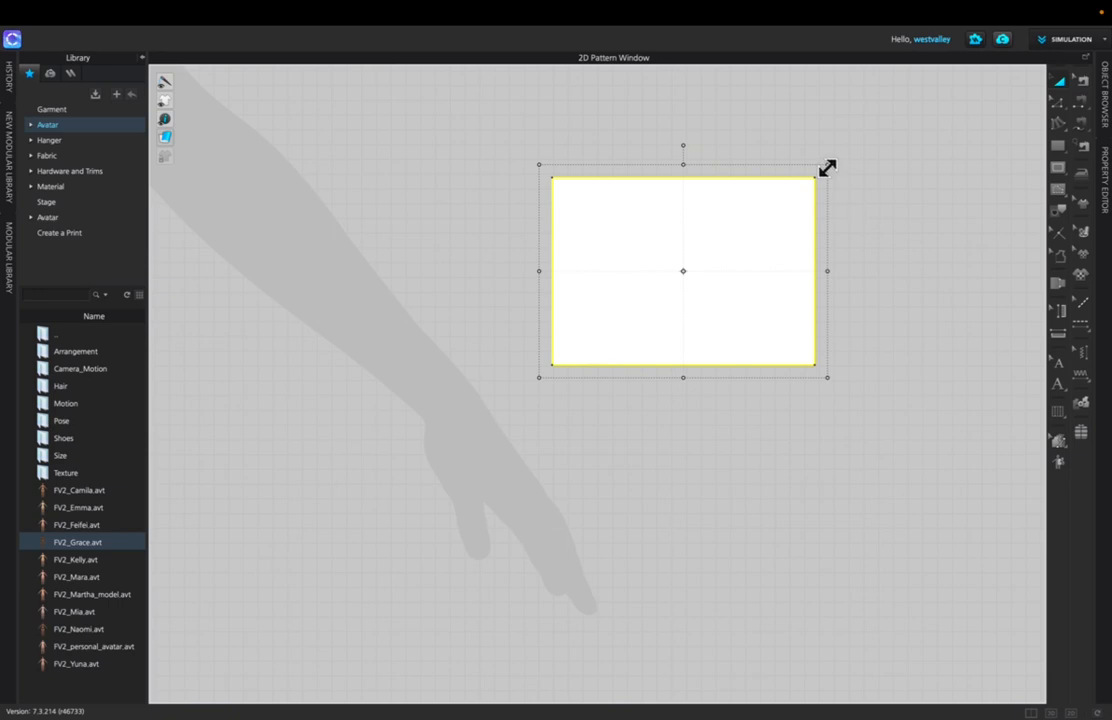
{"action": "left_click_drag", "start_coordinate": [825, 166], "coordinate": [882, 132]}
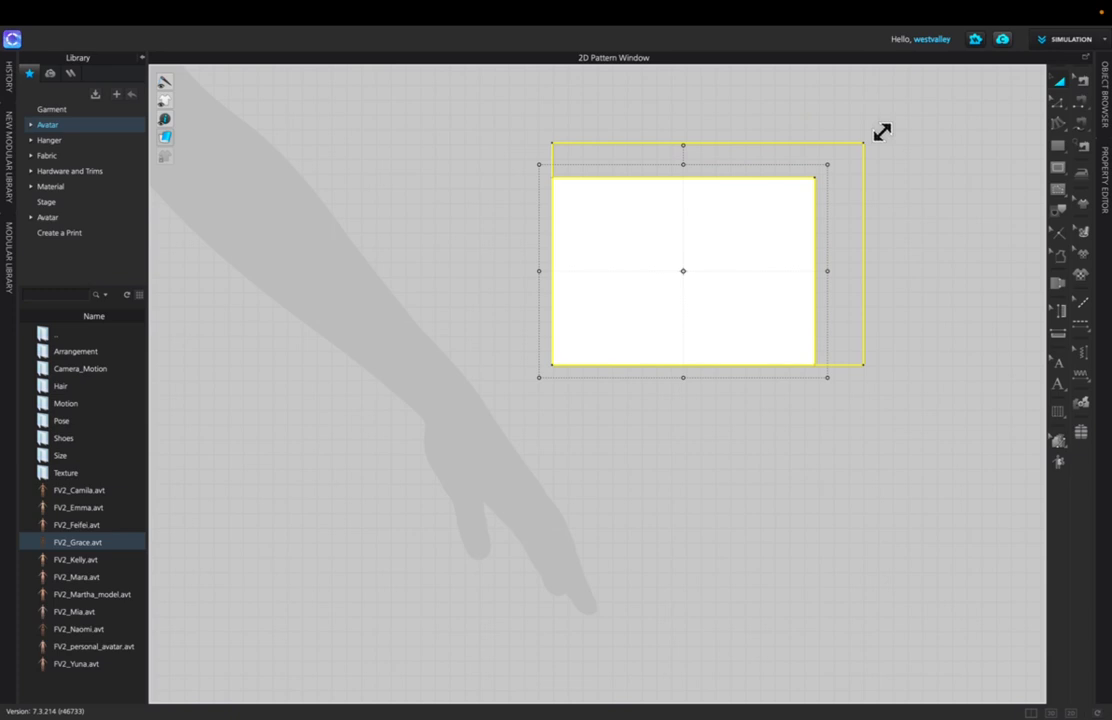
{"action": "mouse_move", "coordinate": [881, 132]}
{"action": "left_mouse_down"}
{"action": "mouse_move", "coordinate": [869, 141]}
{"action": "mouse_move", "coordinate": [879, 132]}
{"action": "mouse_move", "coordinate": [884, 144]}
{"action": "left_mouse_up"}
{"action": "left_click_drag", "start_coordinate": [625, 229], "coordinate": [378, 201]}
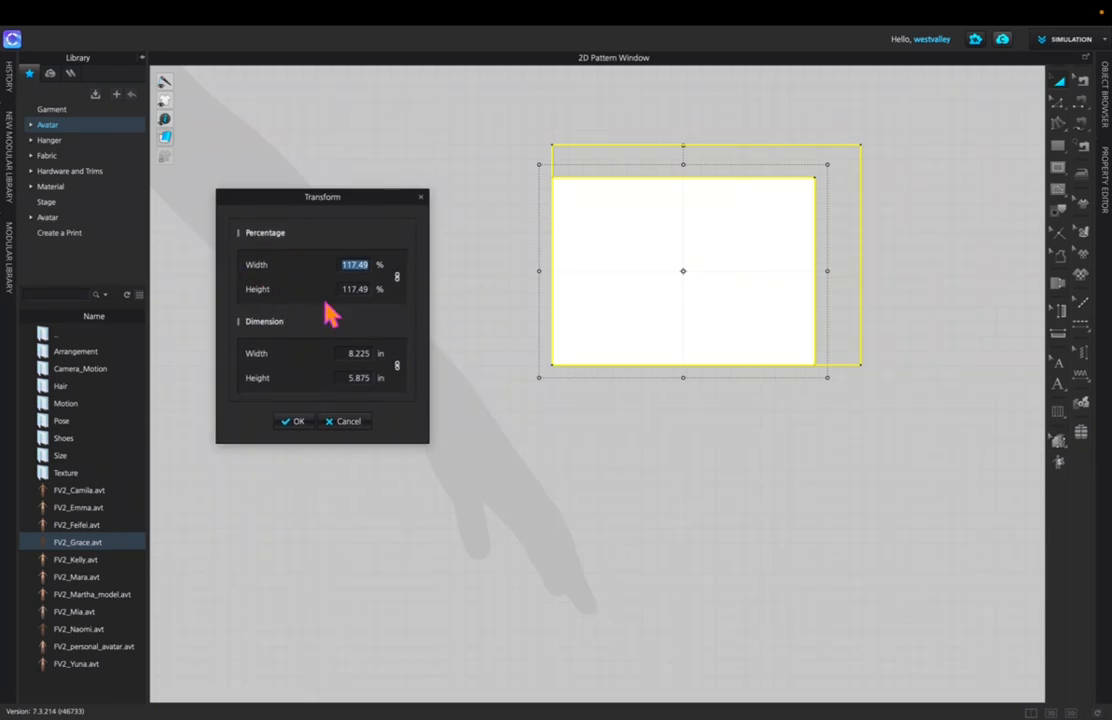
{"action": "left_click", "coordinate": [361, 352]}
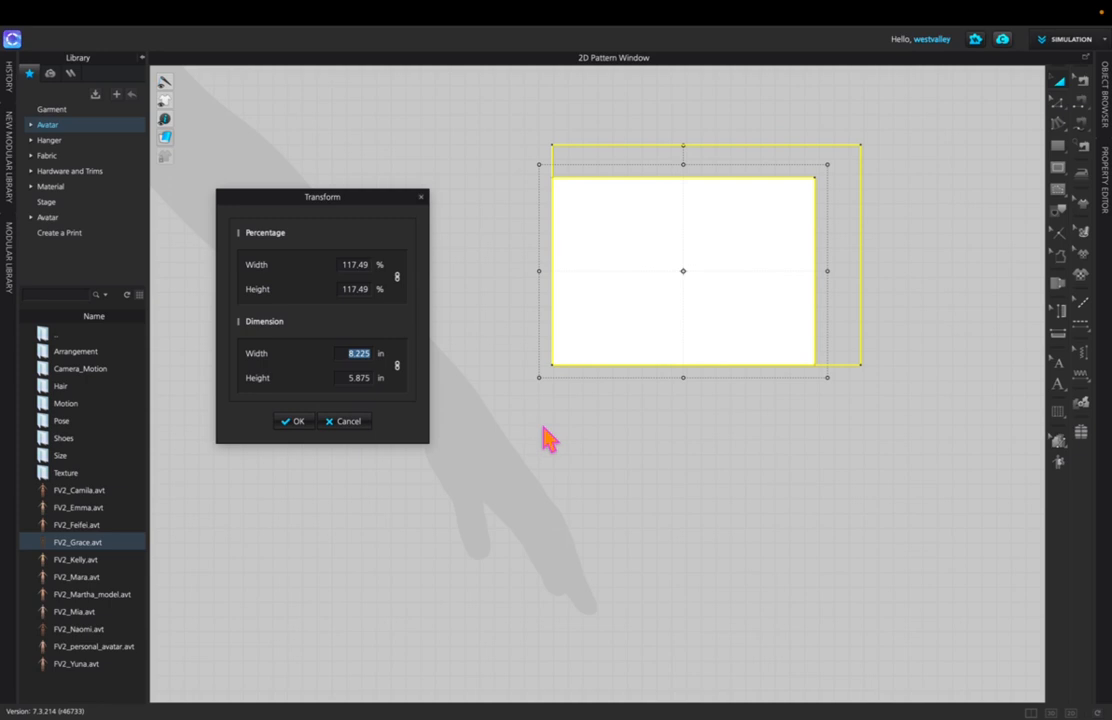
{"action": "type", "text": "4"}
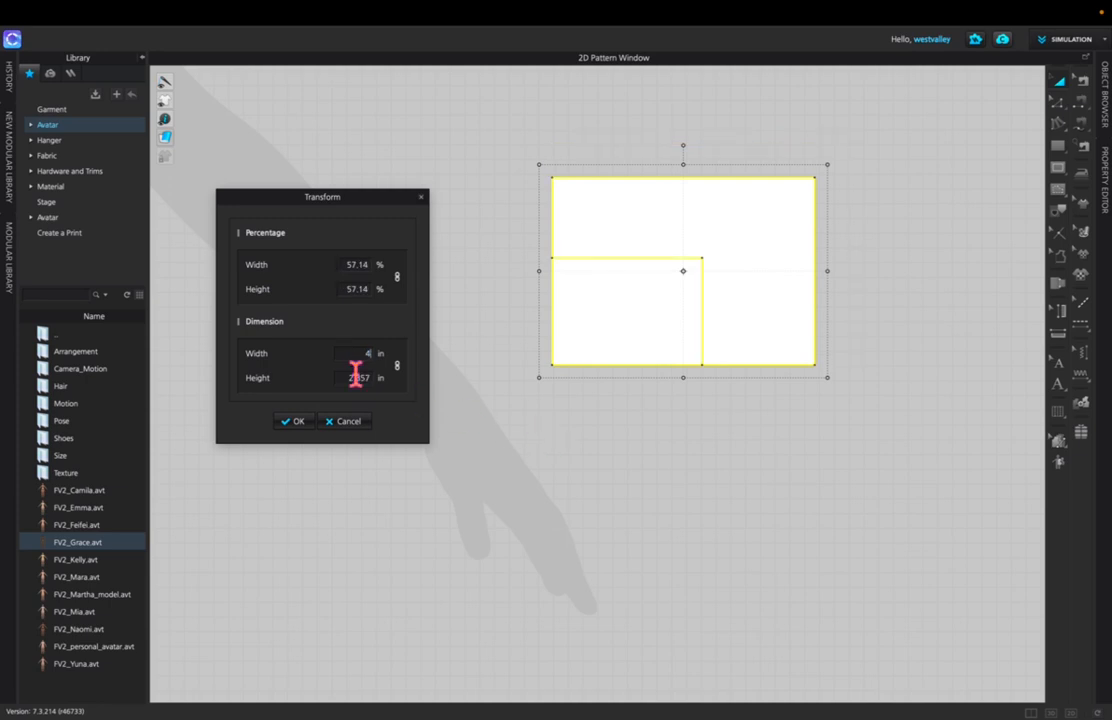
{"action": "type", "text": "4"}
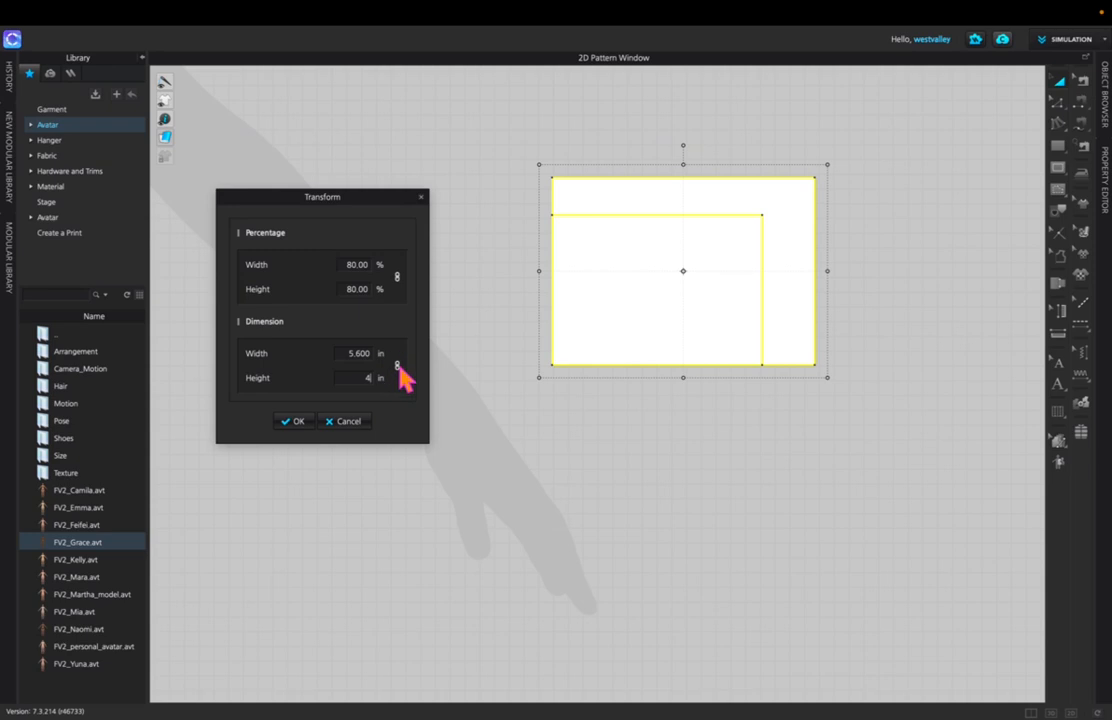
- Unlink the width and height dimensions, set the width to 4 in, and apply the transform
{"action": "left_click", "coordinate": [397, 367]}
{"action": "double_click", "coordinate": [362, 353]}
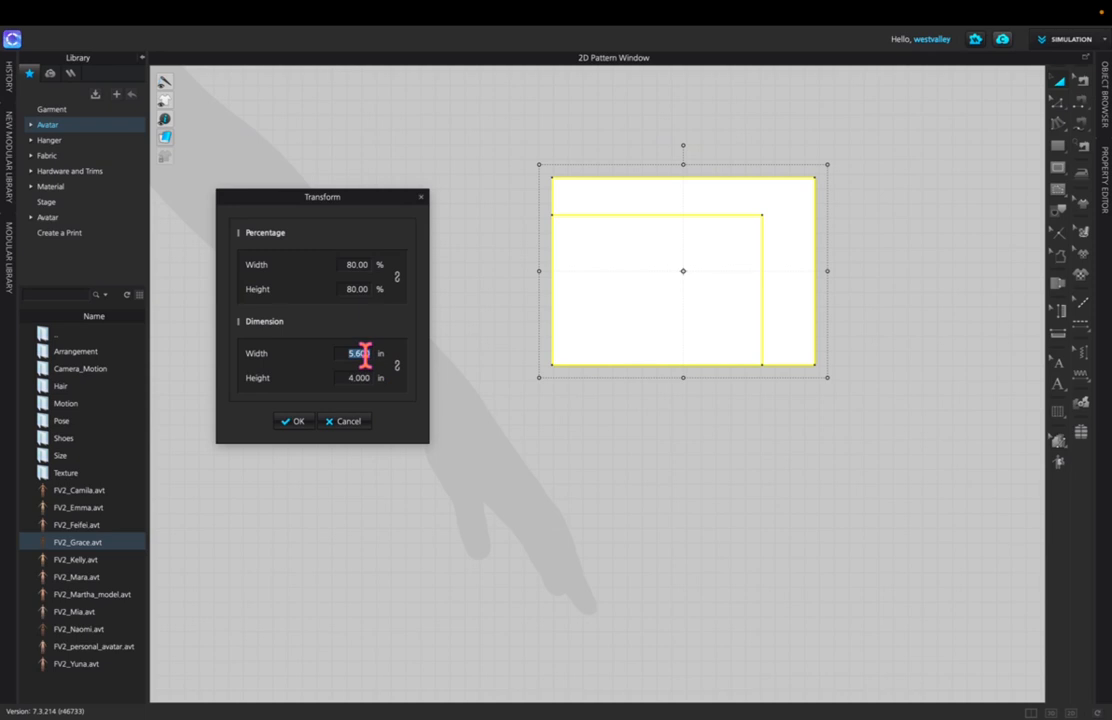
{"action": "type", "text": "4"}
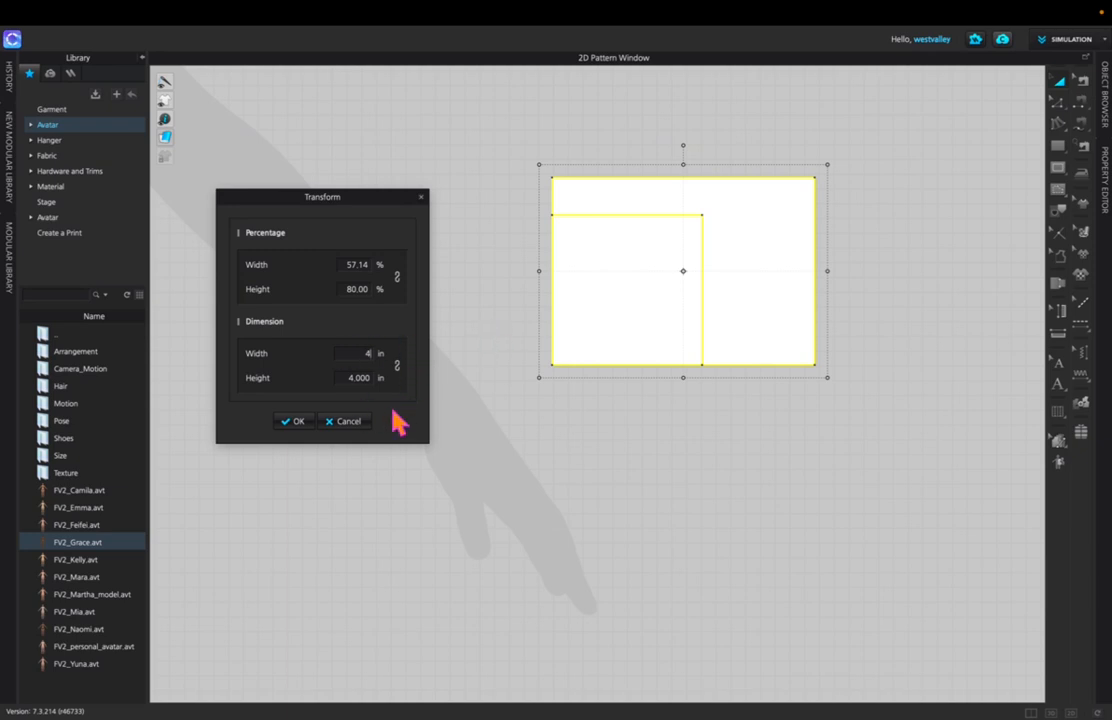
{"action": "left_click", "coordinate": [298, 420]}
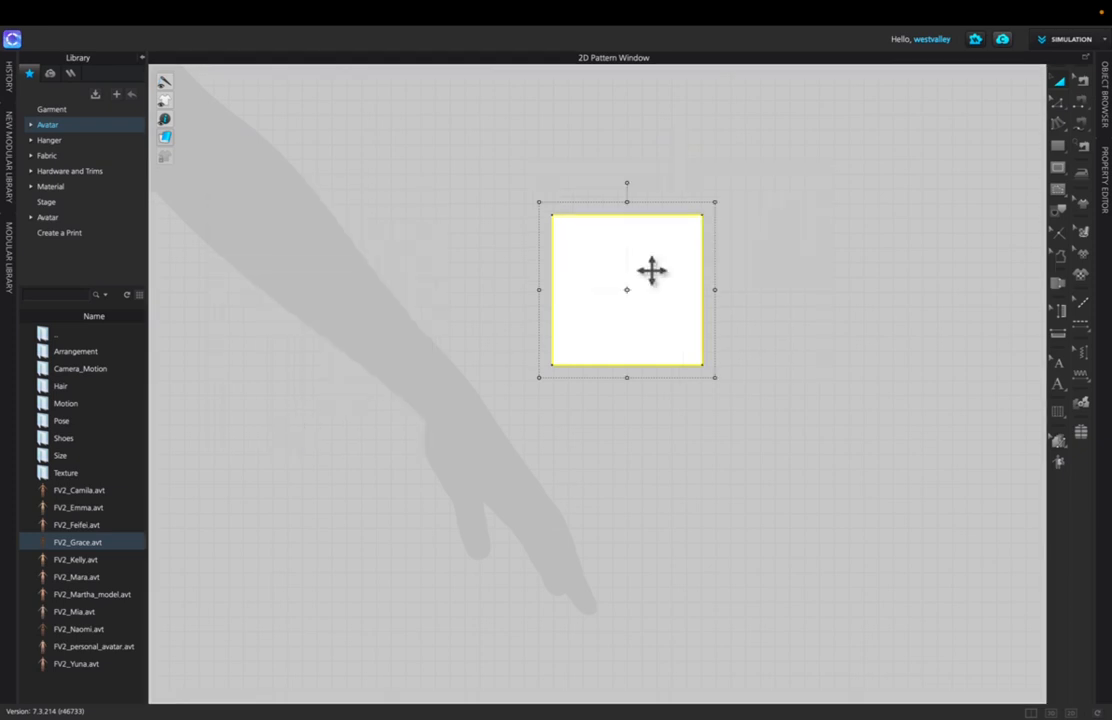
{"action": "left_click", "coordinate": [757, 283]}
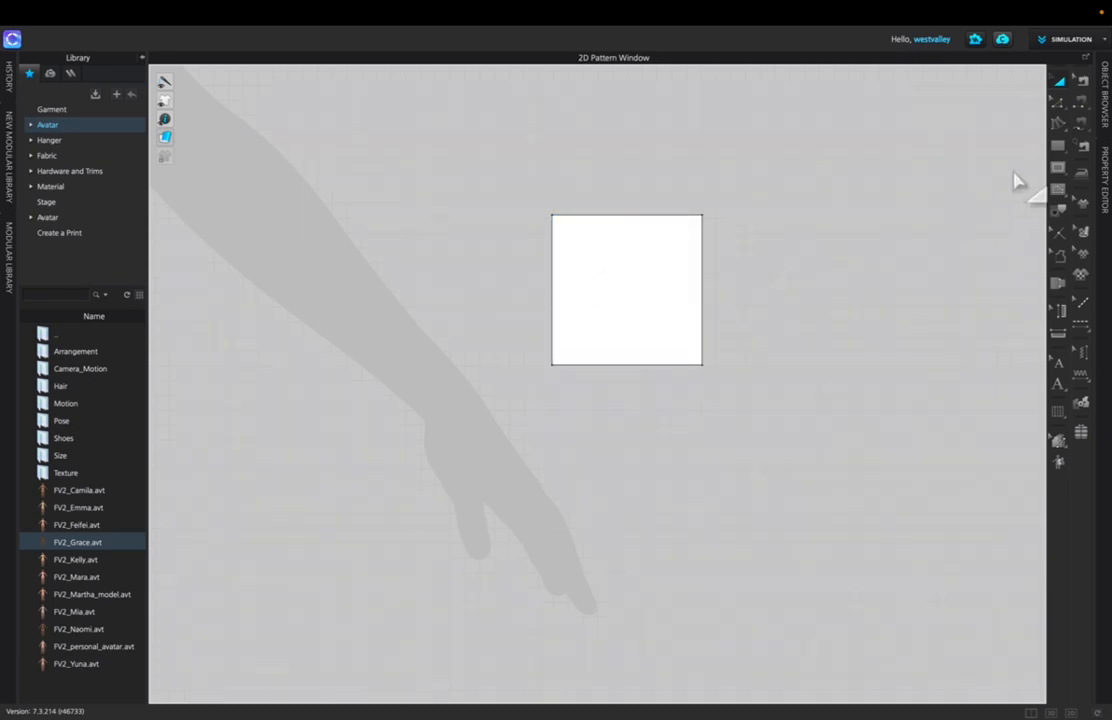
- Create a second rectangle 4 in wide and 4 in high to the right of the first square
{"action": "left_click", "coordinate": [1059, 152]}
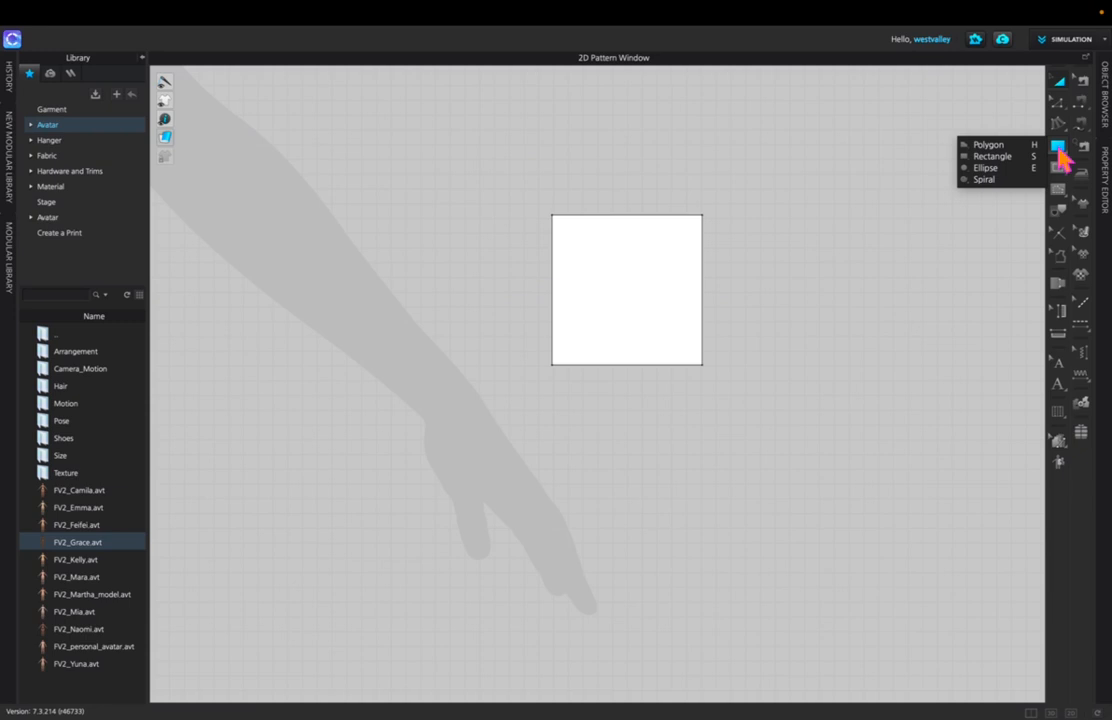
{"action": "left_click", "coordinate": [1003, 158]}
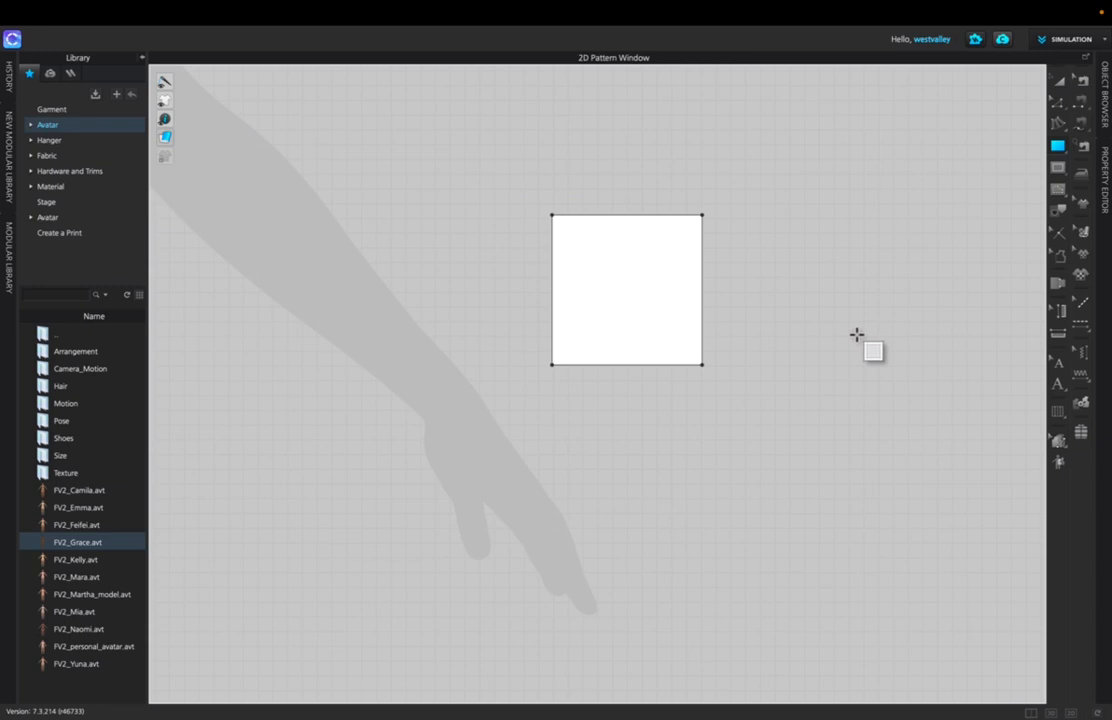
{"action": "left_click", "coordinate": [815, 285]}
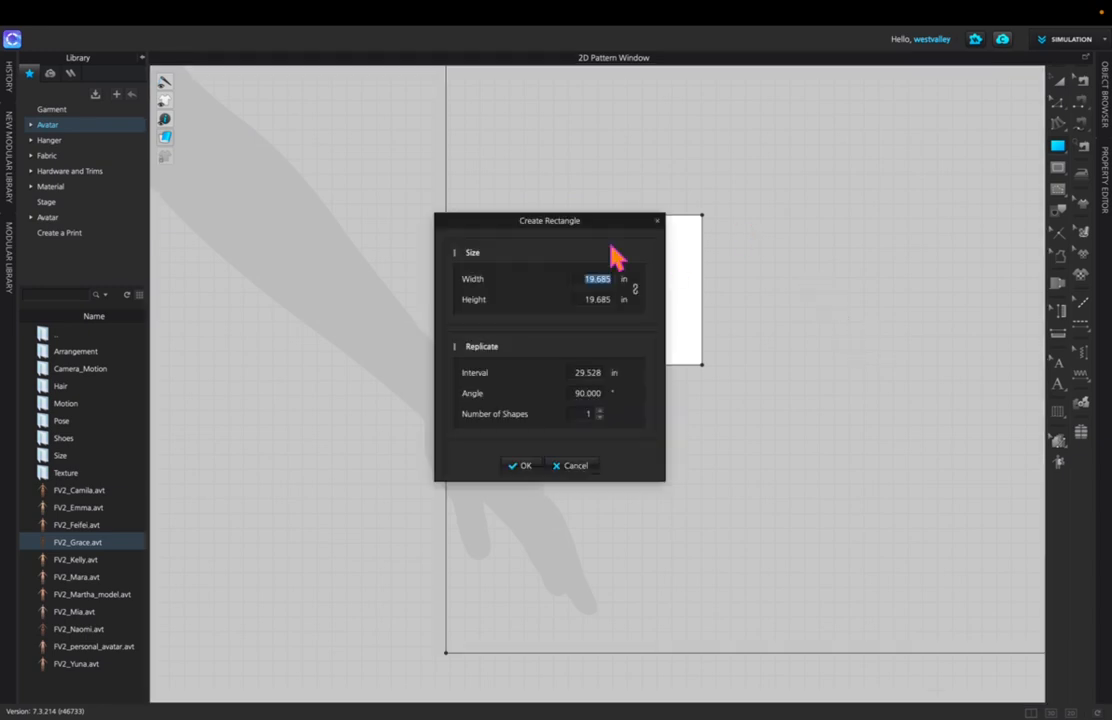
{"action": "left_click_drag", "start_coordinate": [565, 235], "coordinate": [353, 221]}
{"action": "double_click", "coordinate": [371, 358]}
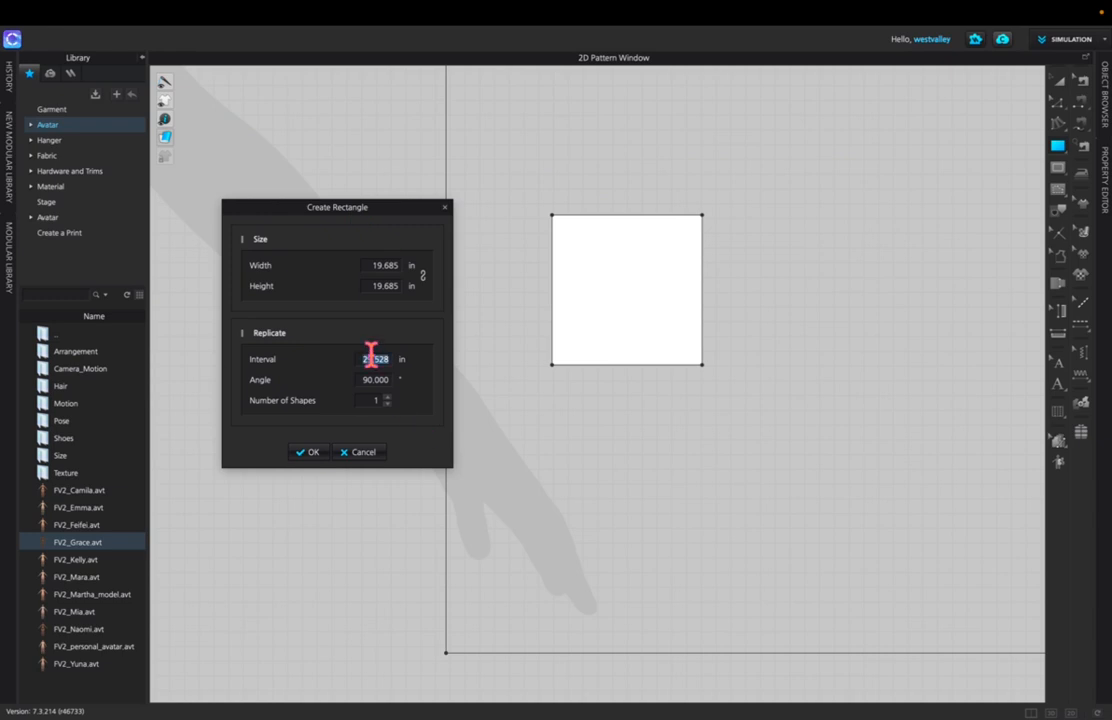
{"action": "double_click", "coordinate": [386, 264]}
{"action": "type", "text": "4"}
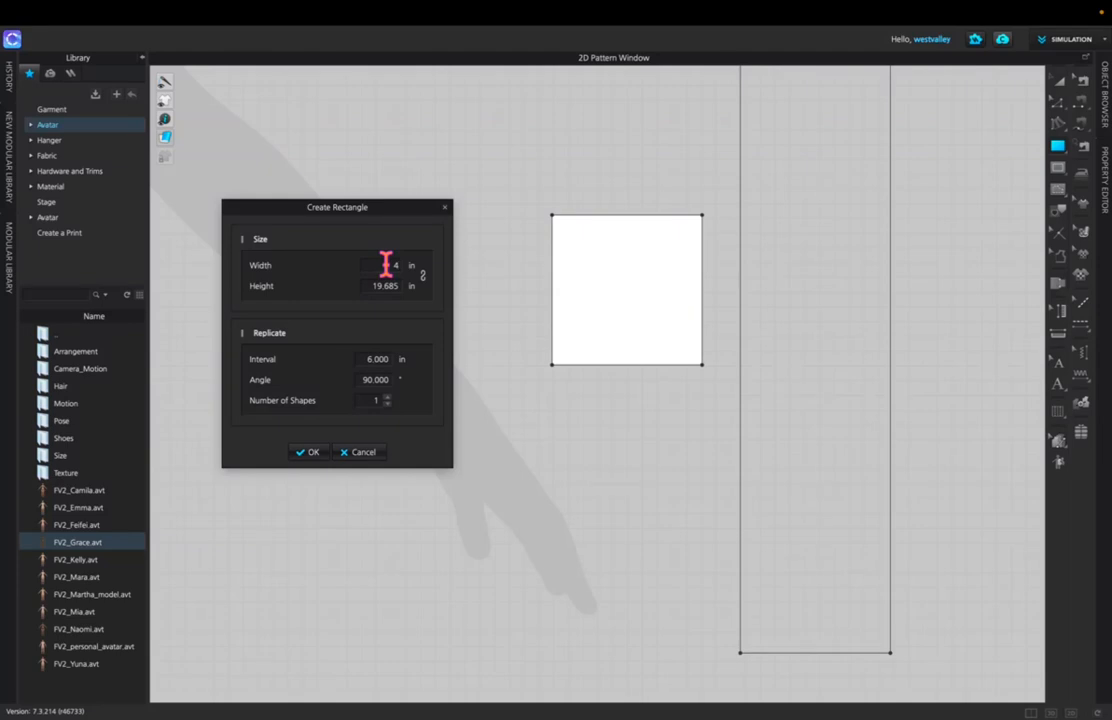
{"action": "double_click", "coordinate": [399, 287]}
{"action": "type", "text": "4"}
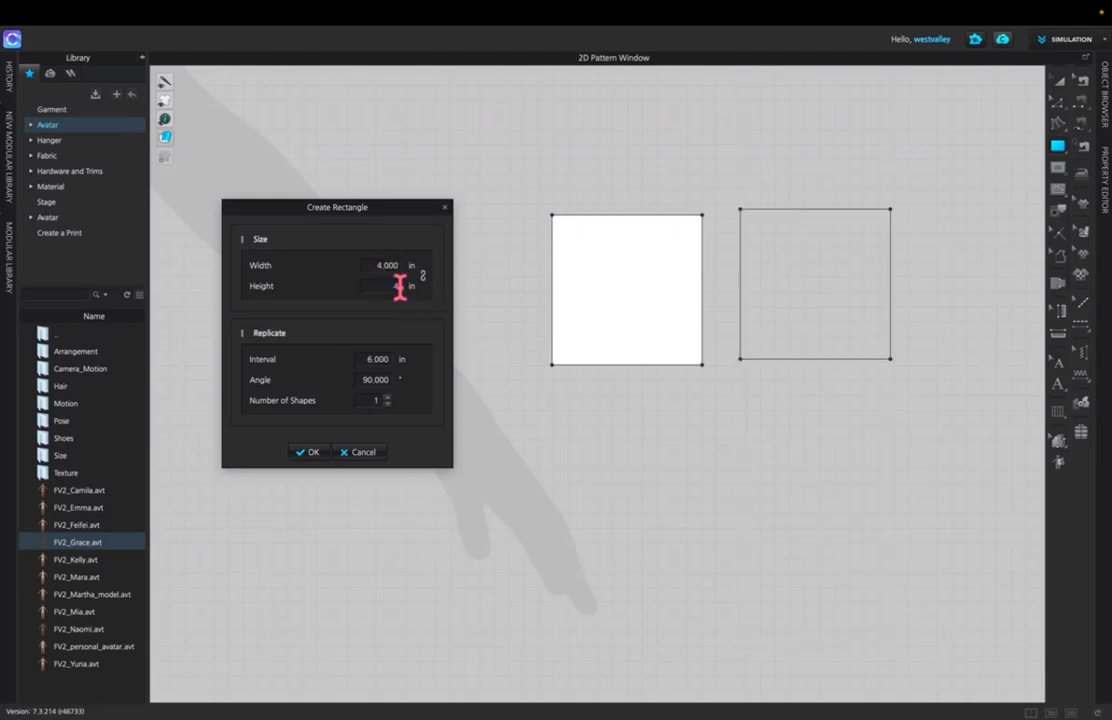
{"action": "left_click", "coordinate": [310, 452]}
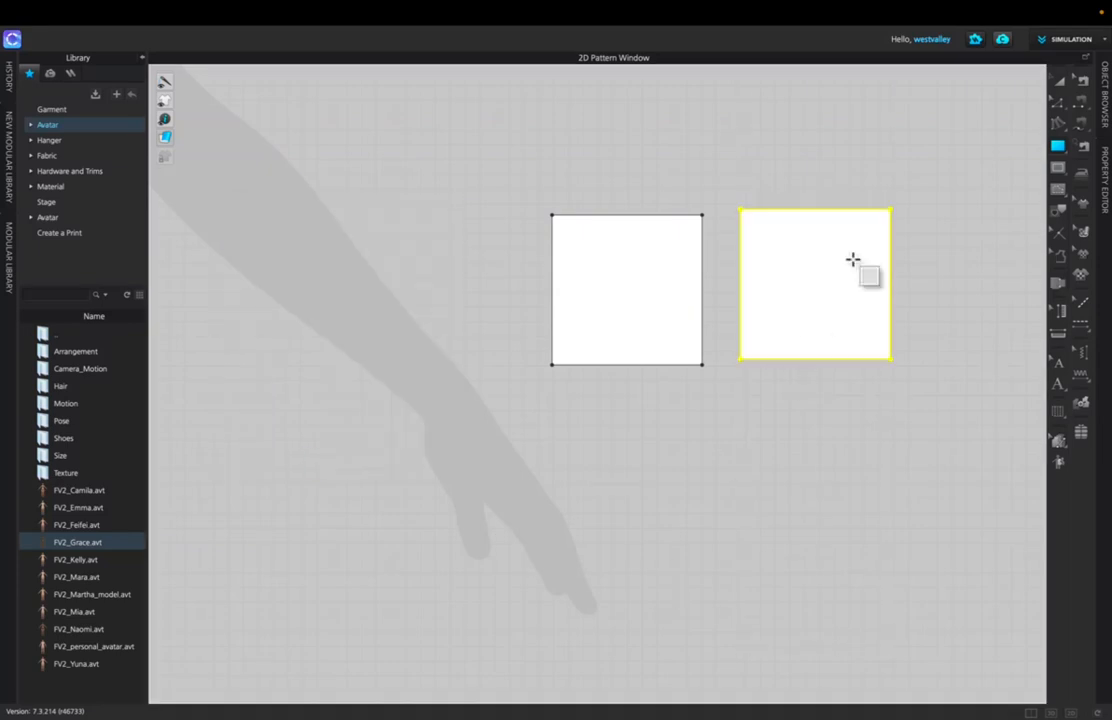
- Move the new square further right so it lines up horizontally with the first one, then deselect it
{"action": "left_click", "coordinate": [1059, 81]}
{"action": "left_click_drag", "start_coordinate": [851, 241], "coordinate": [928, 246]}
{"action": "left_click", "coordinate": [856, 504]}
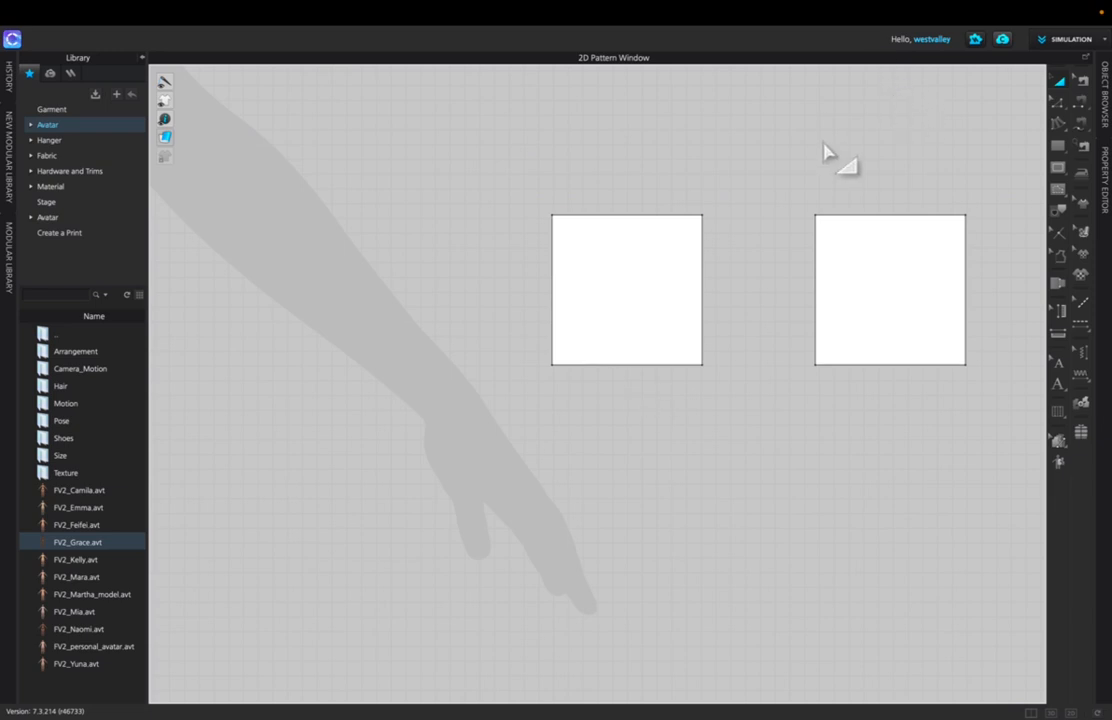
- Add a point at the middle of the left square's bottom edge with Add Point/Split Line
{"action": "left_click", "coordinate": [1053, 103]}
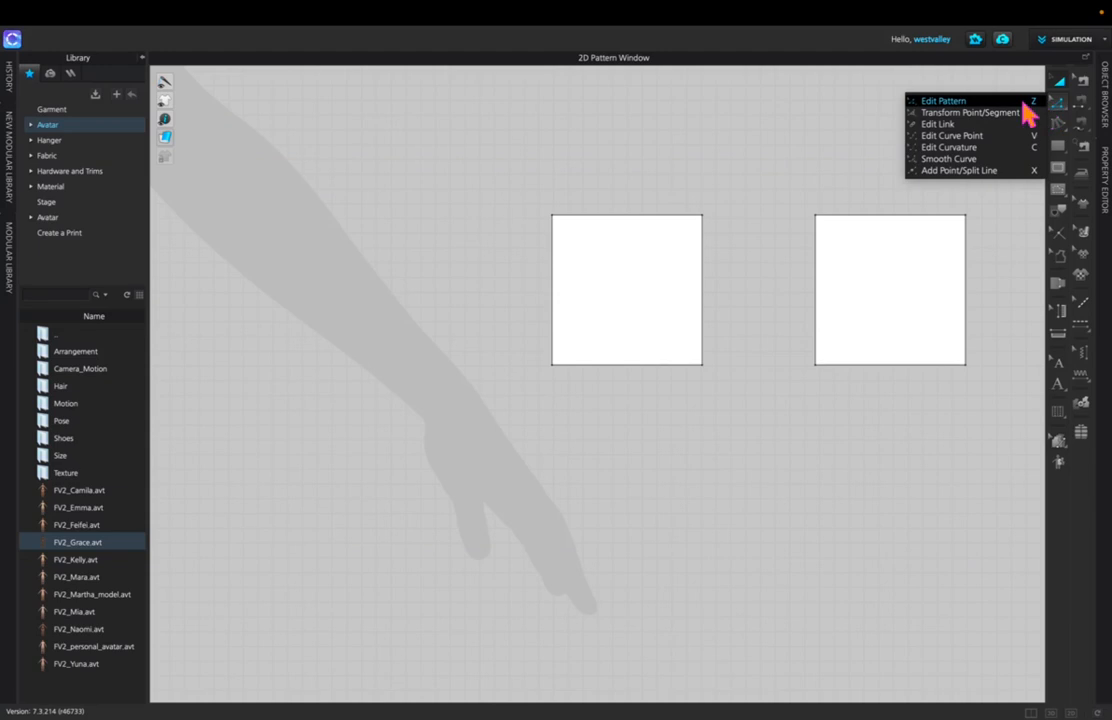
{"action": "left_click", "coordinate": [1035, 176]}
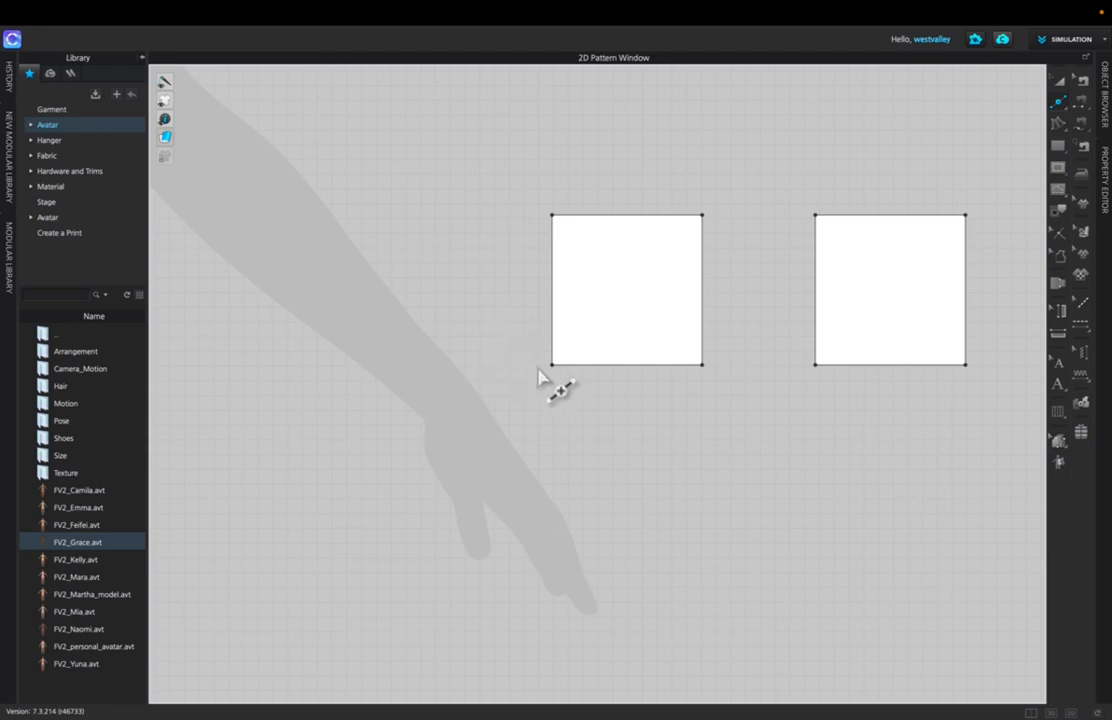
{"action": "left_click", "coordinate": [627, 365]}
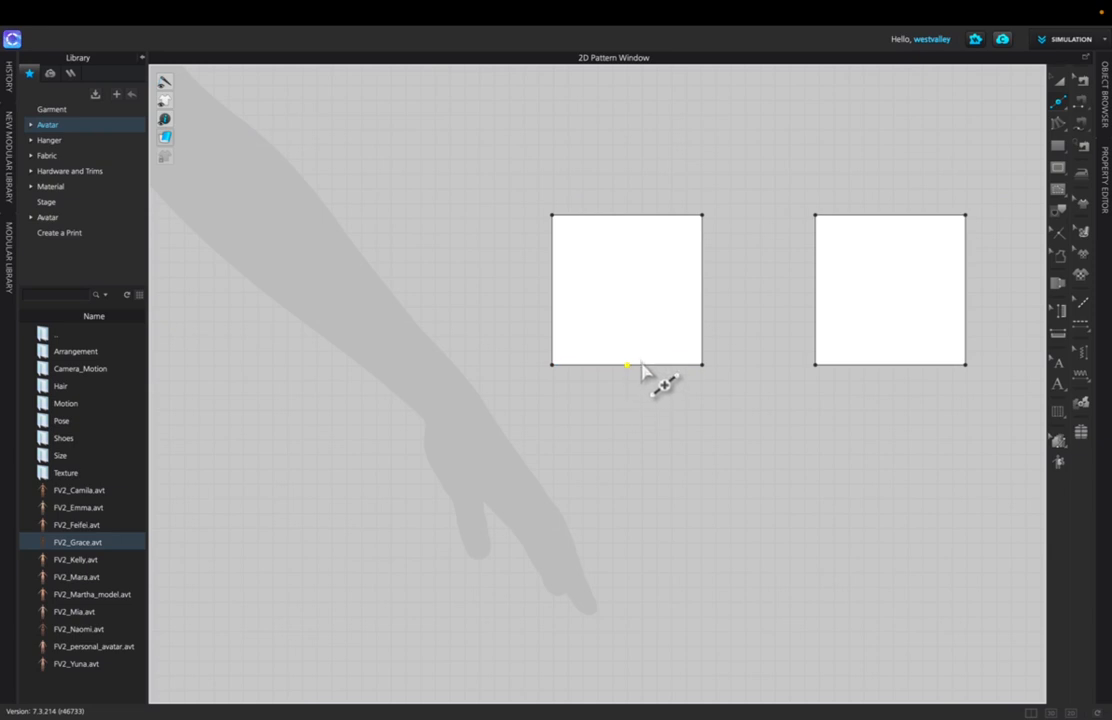
- Split the right square's bottom edge uniformly into 2 segments and clear the selection
{"action": "left_click", "coordinate": [865, 365]}
{"action": "left_click_drag", "start_coordinate": [600, 213], "coordinate": [786, 285]}
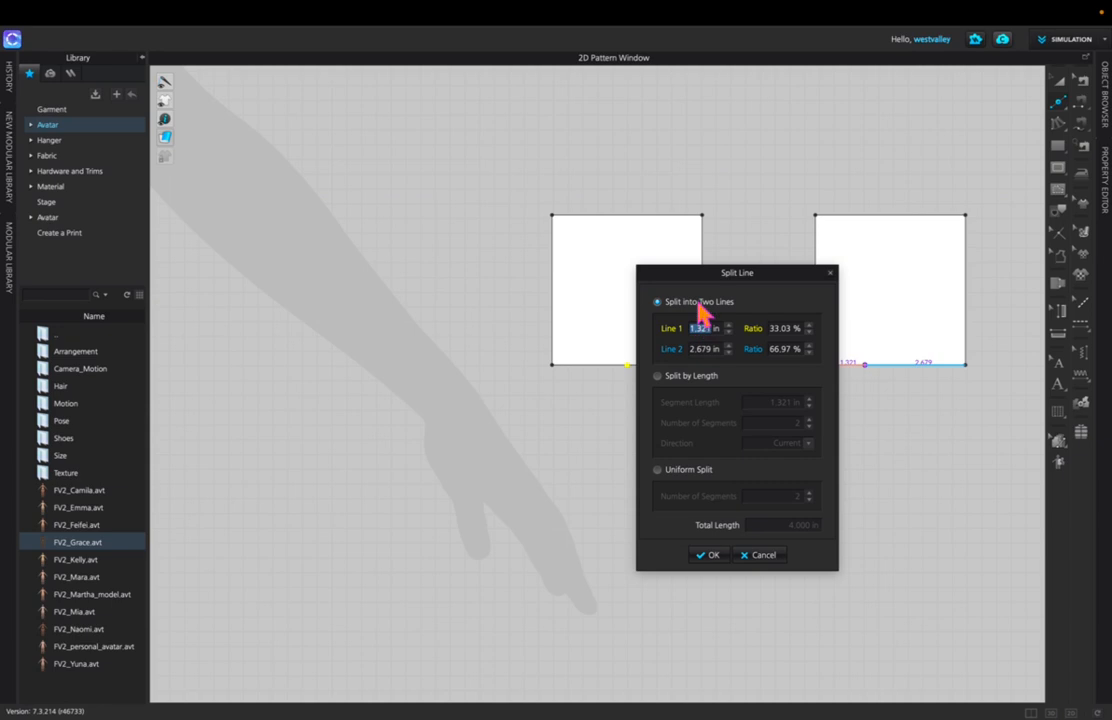
{"action": "left_click", "coordinate": [657, 470]}
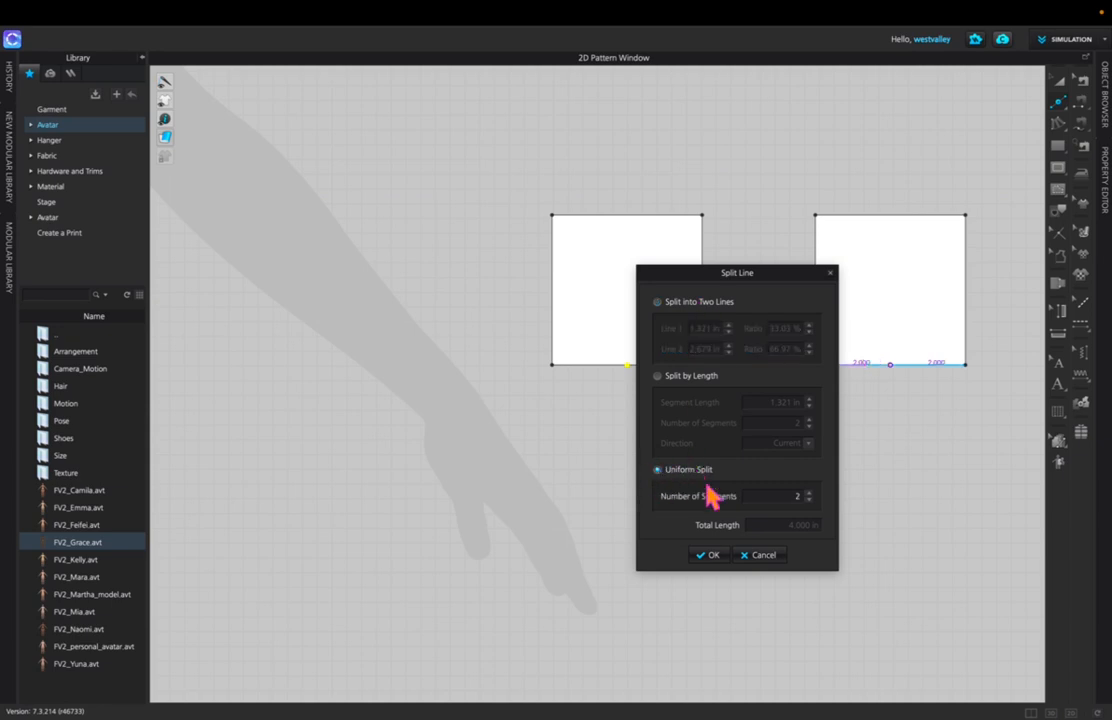
{"action": "left_click", "coordinate": [809, 492]}
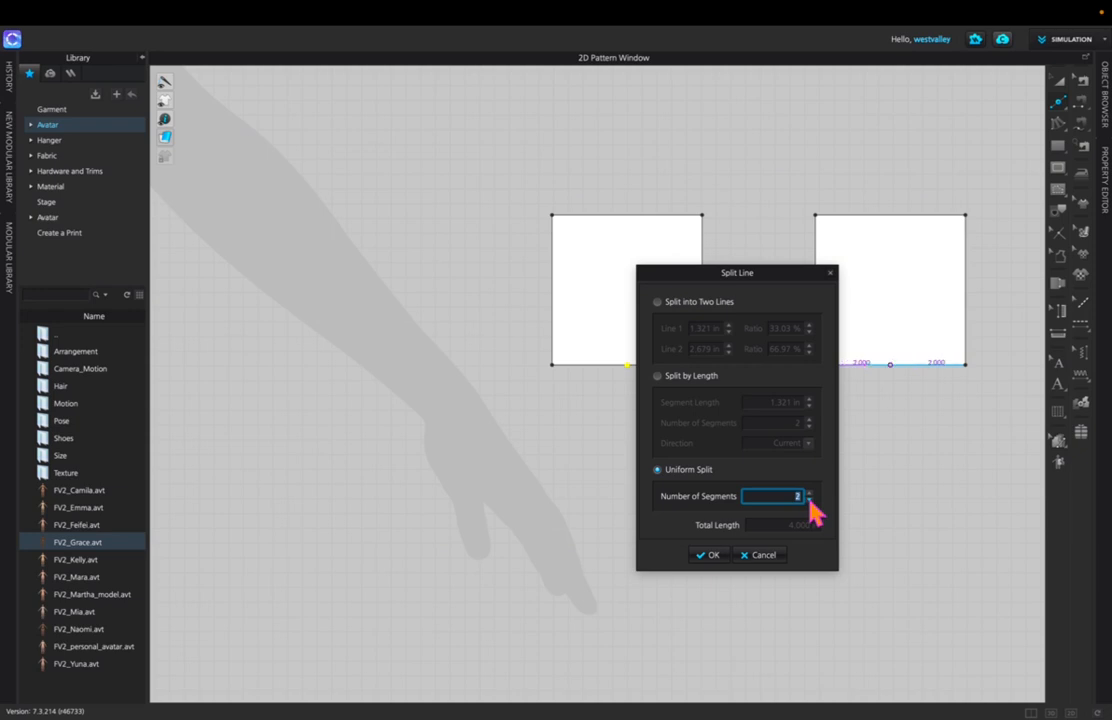
{"action": "left_click", "coordinate": [710, 555]}
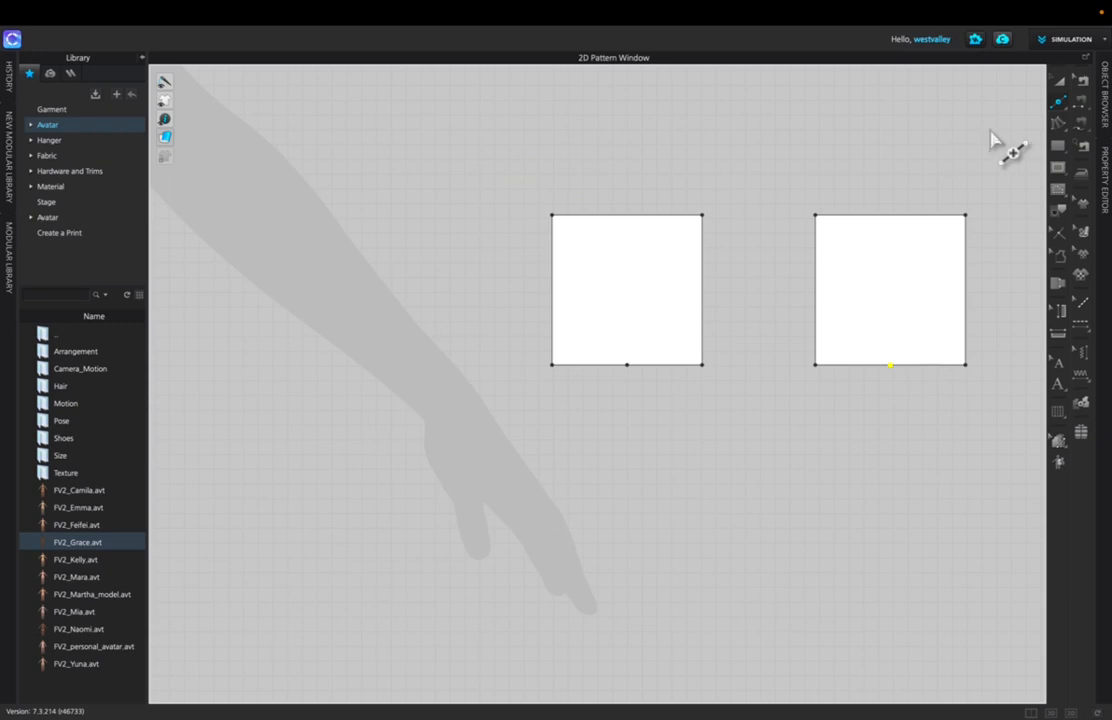
{"action": "left_click", "coordinate": [1063, 82]}
{"action": "left_click", "coordinate": [790, 448]}
- Select the midpoint of each square's bottom edge in turn with the Edit Pattern tool
{"action": "left_click", "coordinate": [1058, 102]}
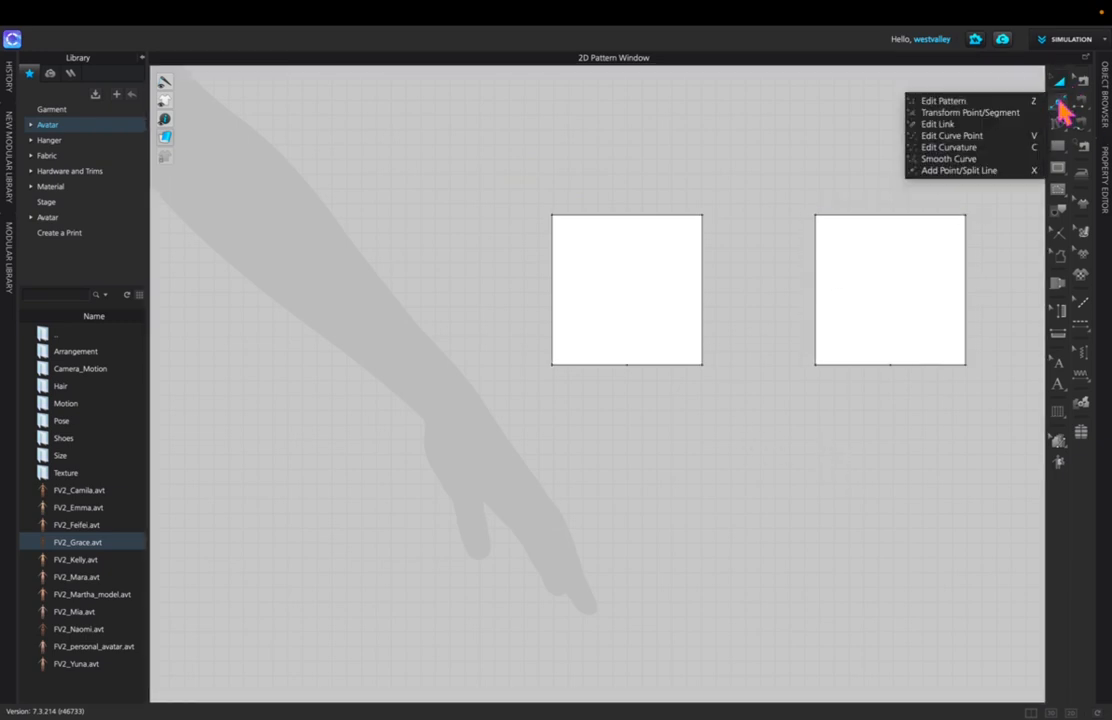
{"action": "left_click", "coordinate": [978, 112]}
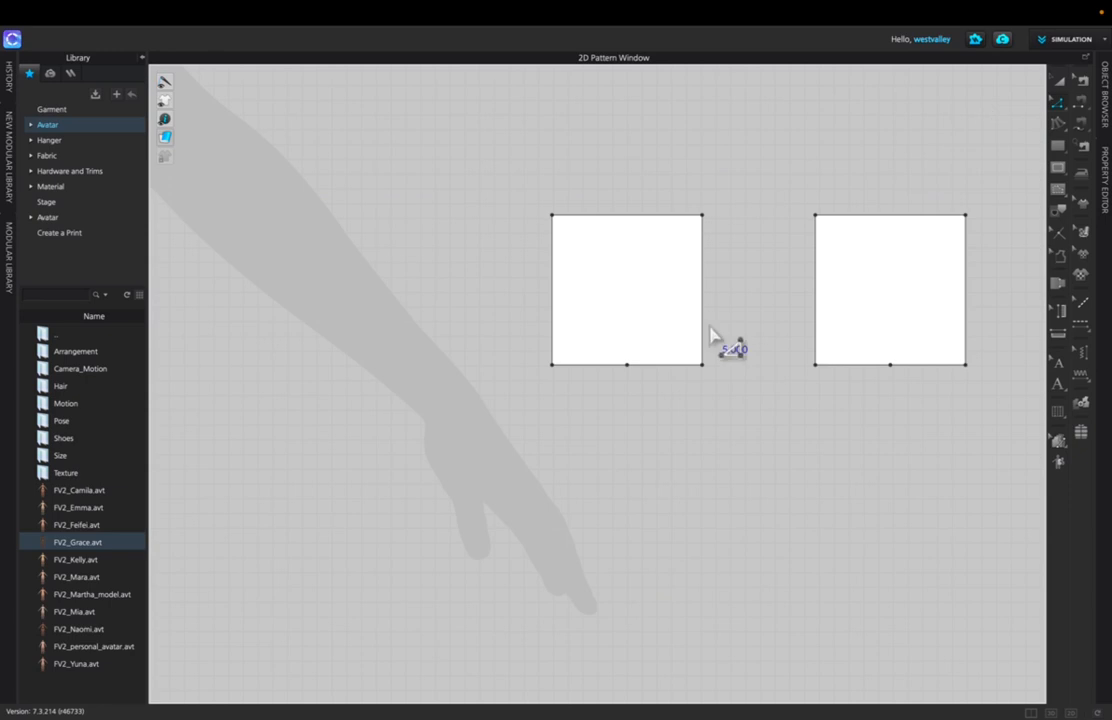
{"action": "left_click", "coordinate": [627, 366]}
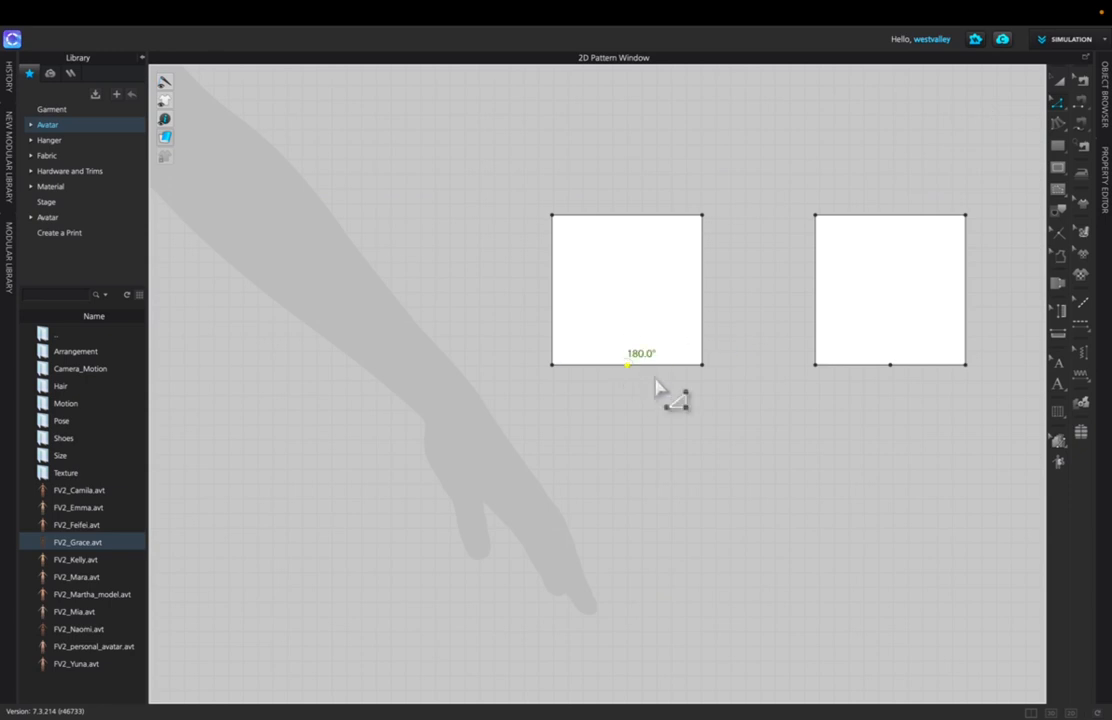
{"action": "left_click", "coordinate": [890, 366]}
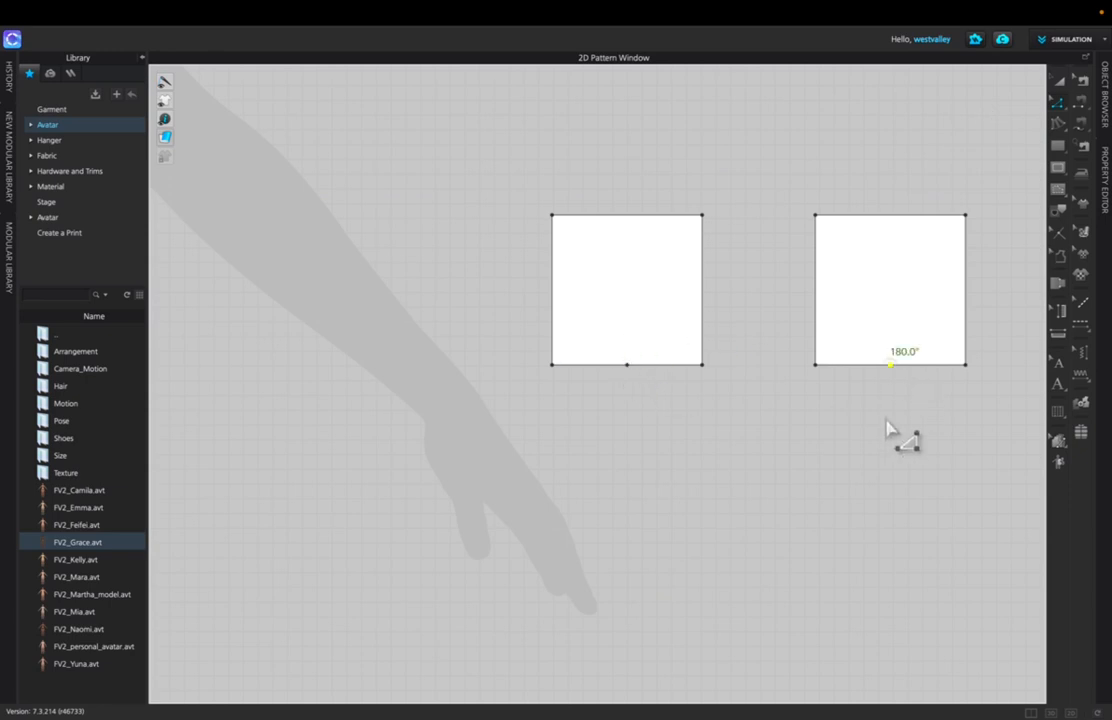
{"action": "left_click", "coordinate": [1057, 102]}
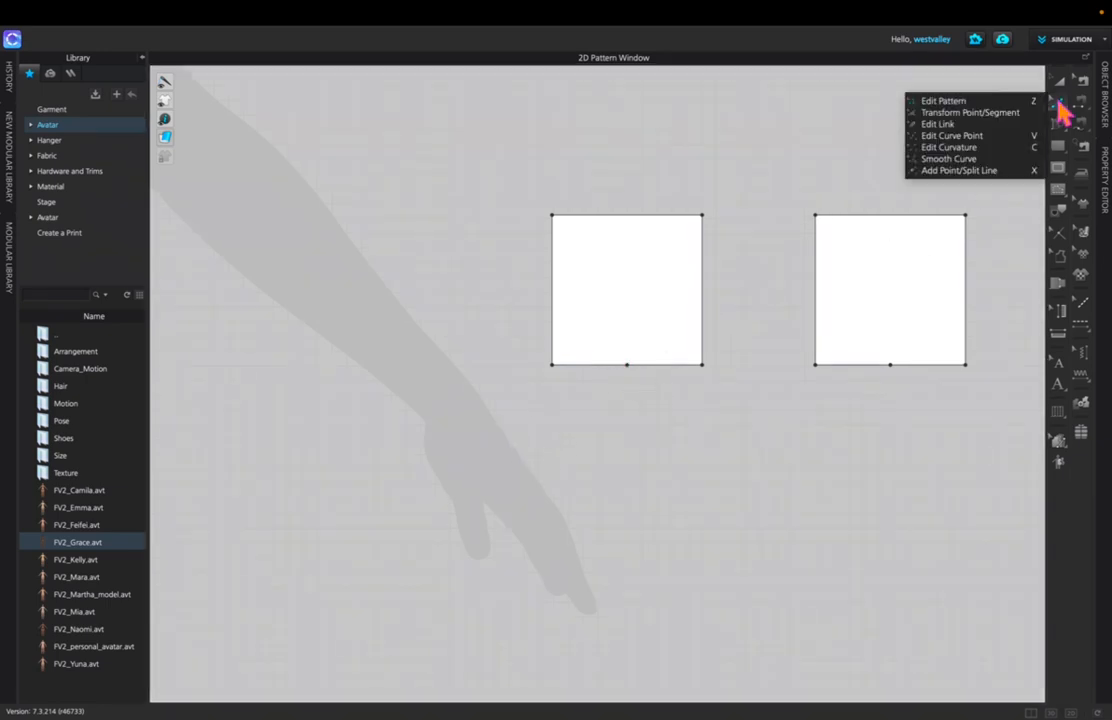
{"action": "left_click", "coordinate": [978, 102]}
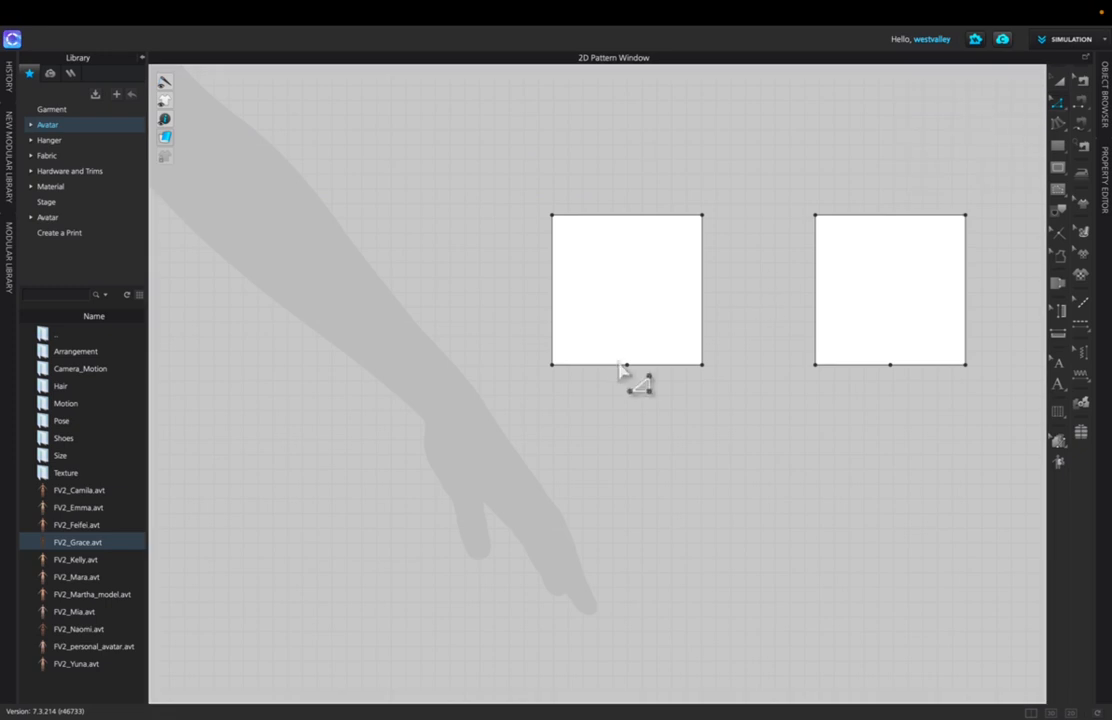
- Pull the left square's bottom midpoint straight down about 0.7 in to form a centred, pointed bottom edge
{"action": "mouse_move", "coordinate": [628, 366]}
{"action": "left_mouse_down"}
{"action": "mouse_move", "coordinate": [629, 406]}
{"action": "mouse_move", "coordinate": [626, 383]}
{"action": "left_mouse_up"}
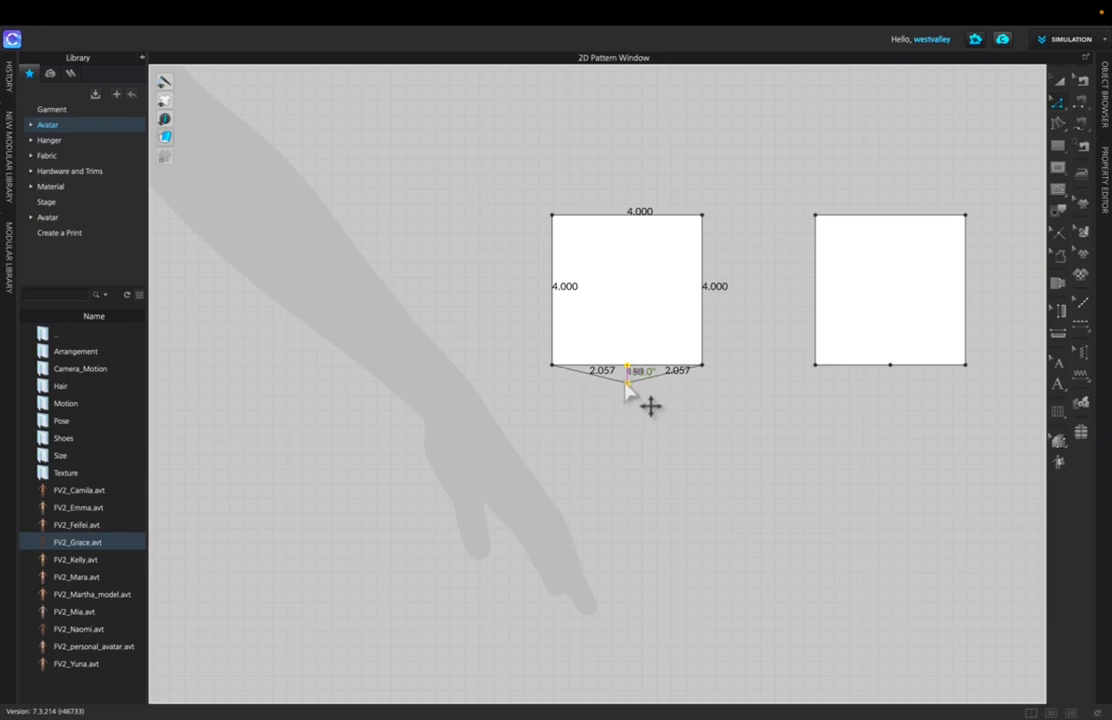
{"action": "mouse_move", "coordinate": [626, 383]}
{"action": "left_mouse_down"}
{"action": "mouse_move", "coordinate": [630, 415]}
{"action": "mouse_move", "coordinate": [626, 392]}
{"action": "left_mouse_up"}
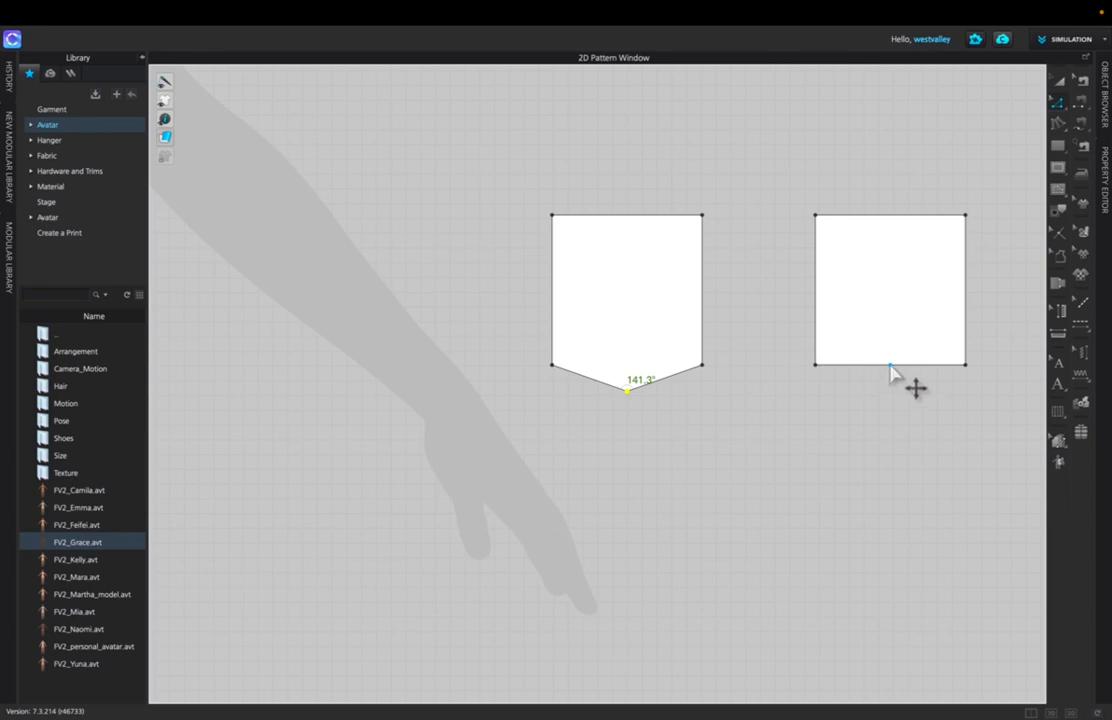
- Move the right square's bottom midpoint straight down by an exact Moving Distance, slightly lower than the left pattern's tip, and deselect it
{"action": "left_click_drag", "start_coordinate": [890, 366], "coordinate": [890, 381]}
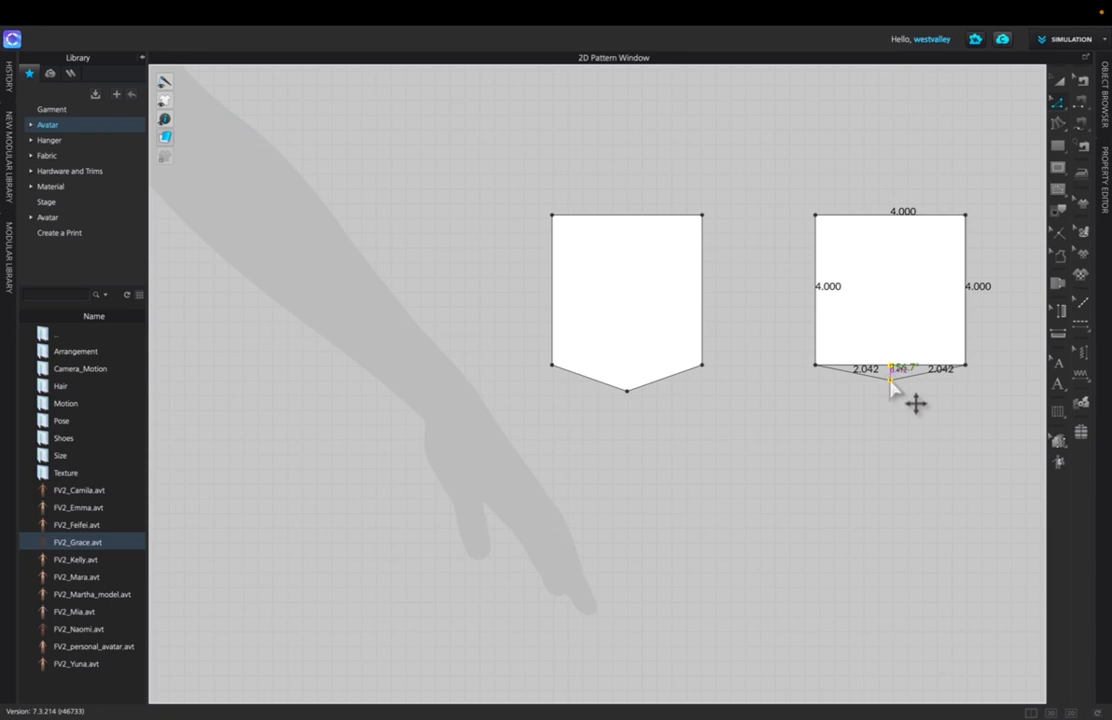
{"action": "left_click_drag", "start_coordinate": [890, 381], "coordinate": [891, 392]}
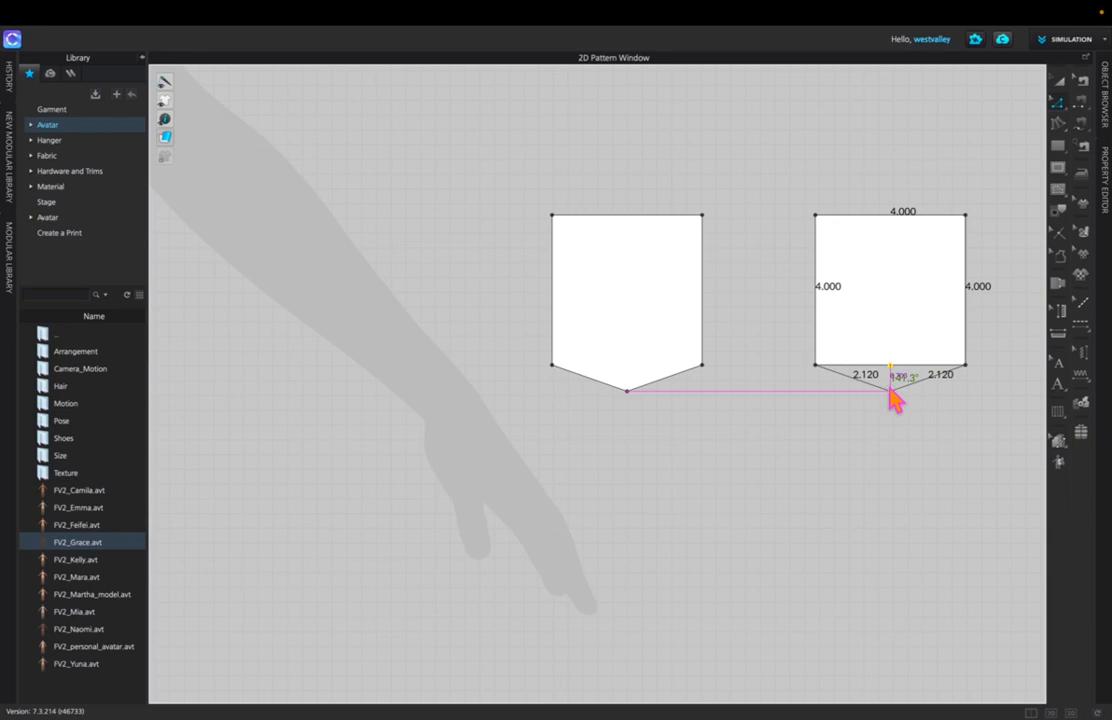
{"action": "left_click_drag", "start_coordinate": [891, 392], "coordinate": [891, 392]}
{"action": "right_click", "coordinate": [891, 392]}
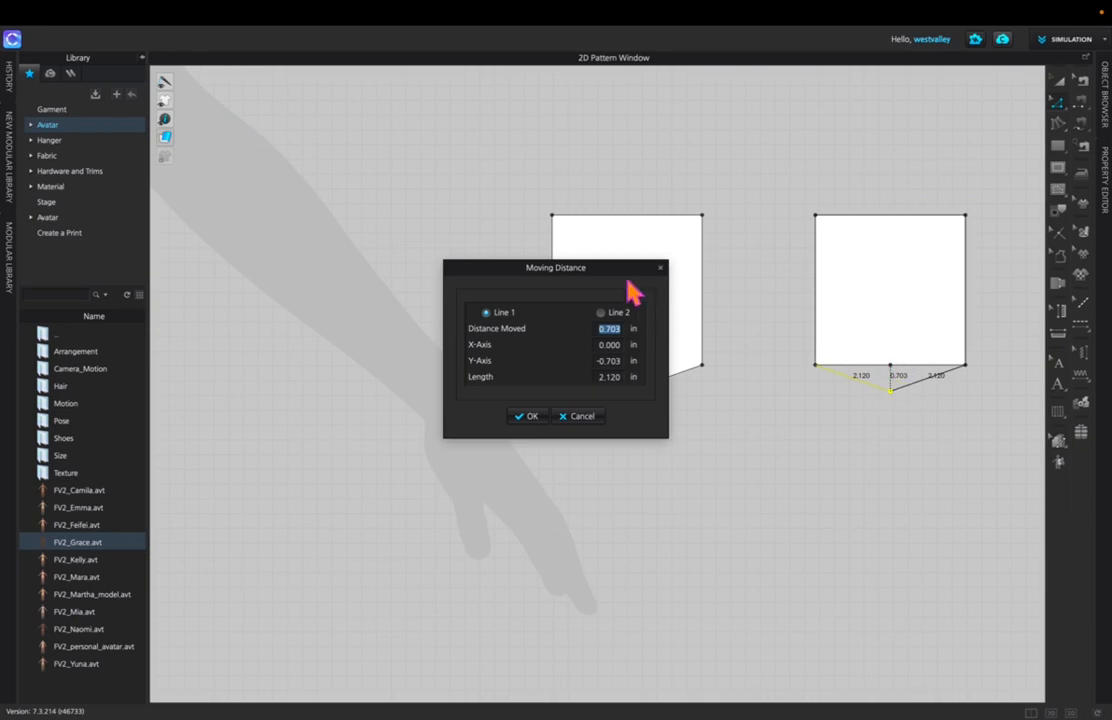
{"action": "left_click_drag", "start_coordinate": [622, 268], "coordinate": [551, 318]}
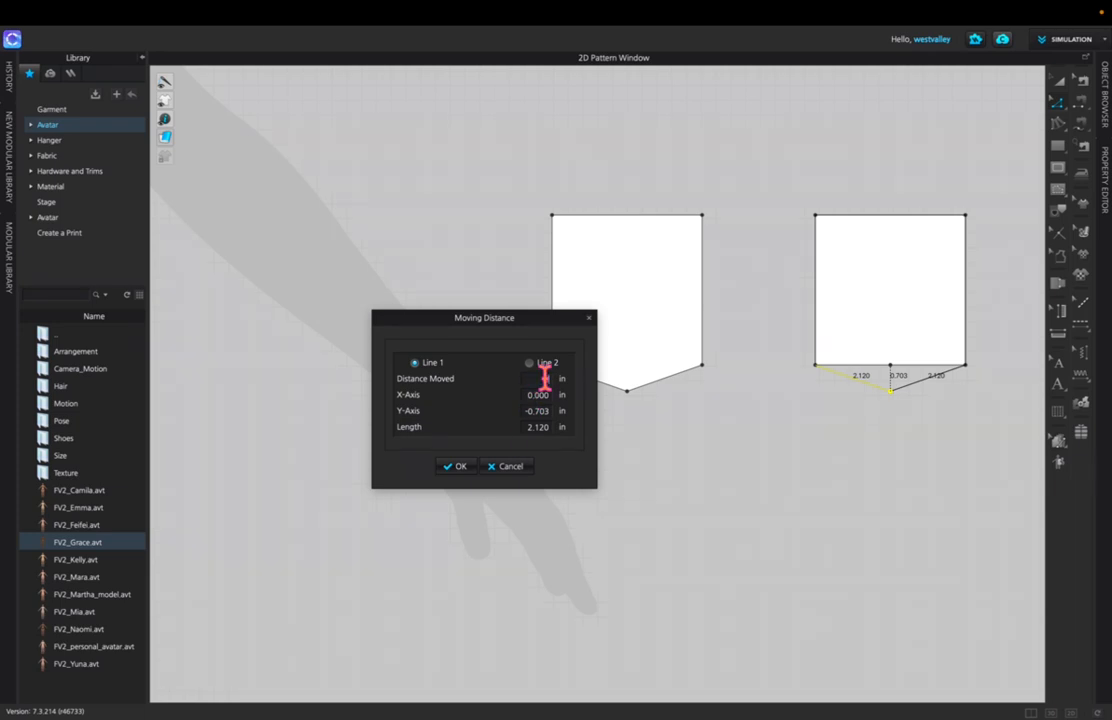
{"action": "type", "text": "5"}
{"action": "left_click", "coordinate": [458, 467]}
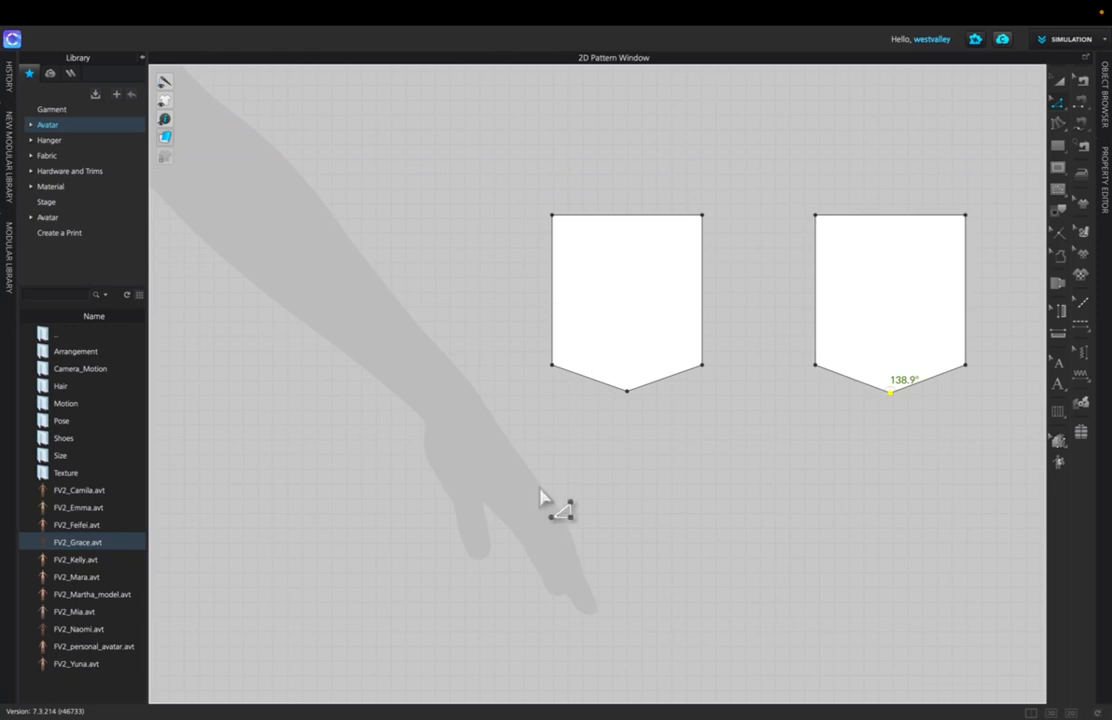
{"action": "left_click", "coordinate": [895, 455]}
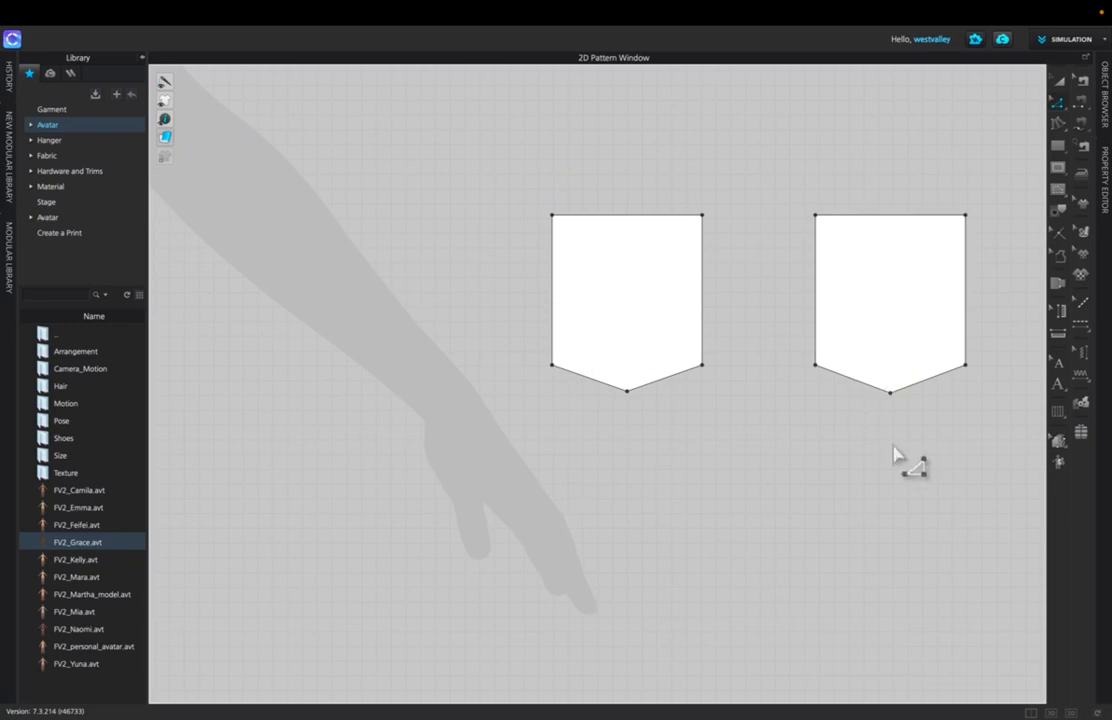